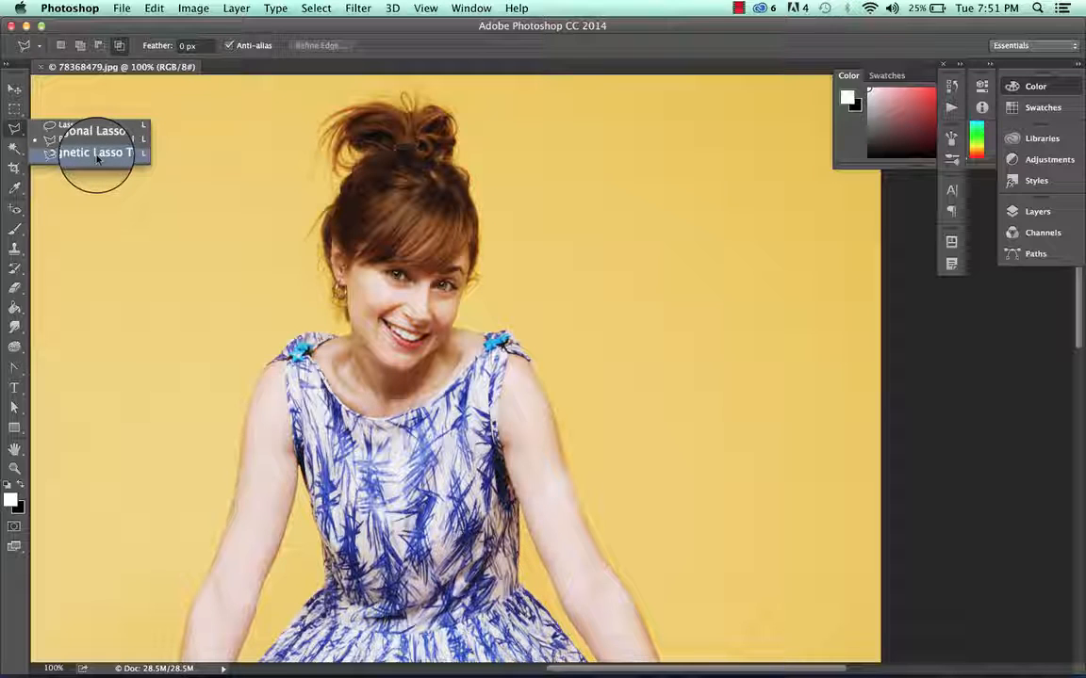
Switch to the Magnetic Lasso tool and look at its saved tool presets
{"action": "left_click", "coordinate": [97, 154]}
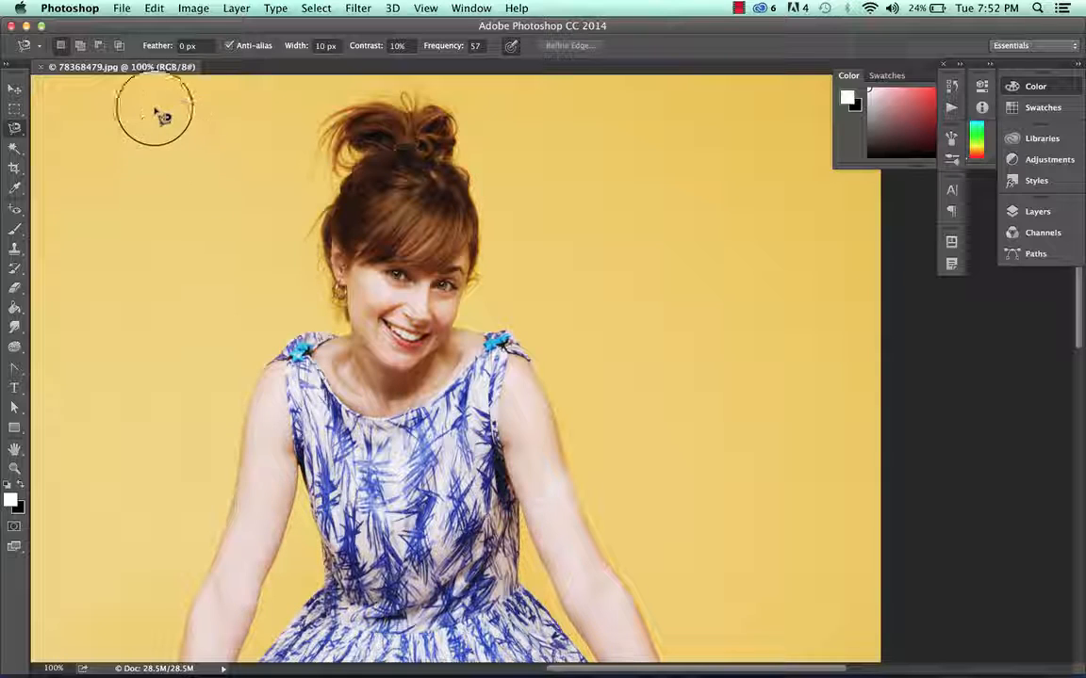
{"action": "left_click", "coordinate": [28, 45]}
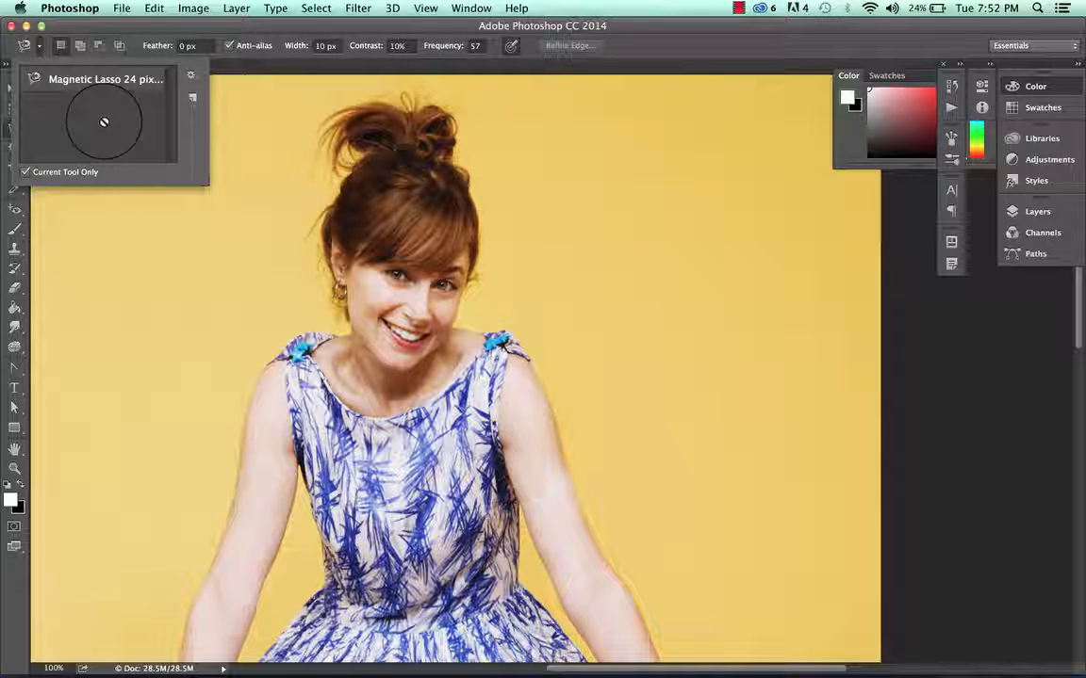
{"action": "left_click", "coordinate": [250, 141]}
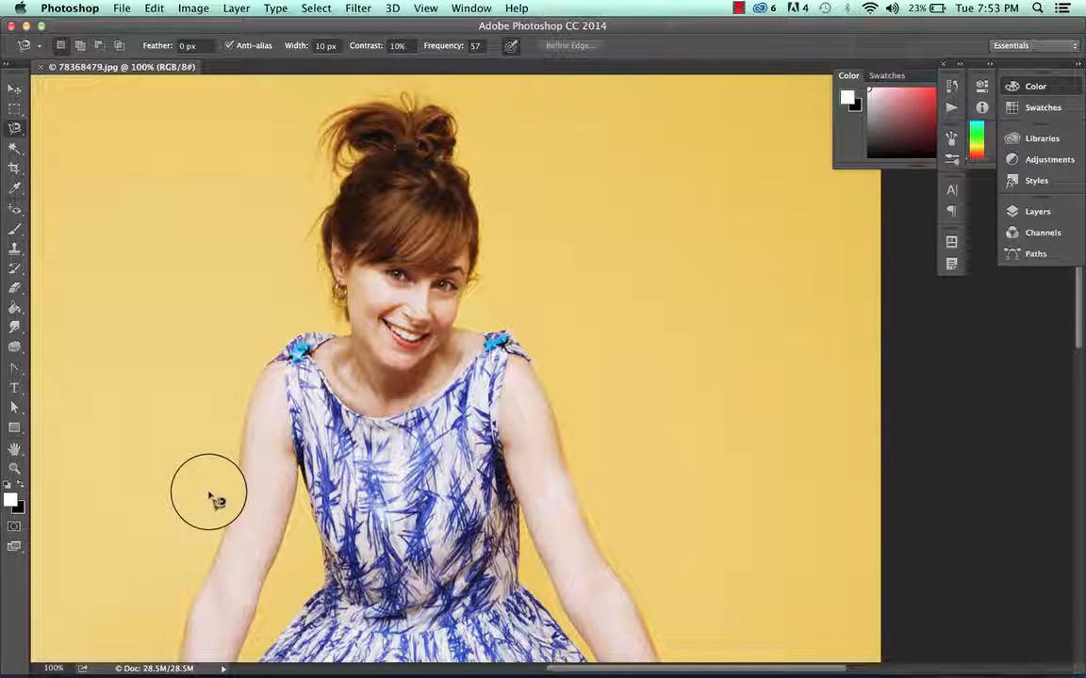
Try to trace the outer edge of the woman's arm downward from the shoulder with the Magnetic Lasso
{"action": "key", "text": "super+equal"}
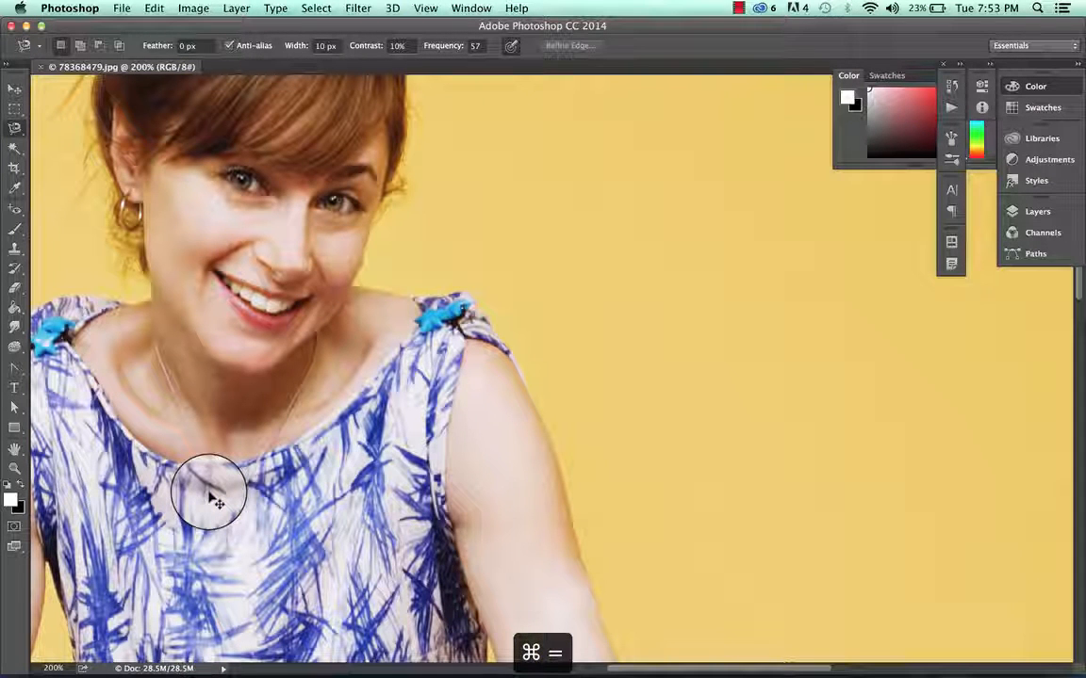
{"action": "left_click", "coordinate": [490, 304]}
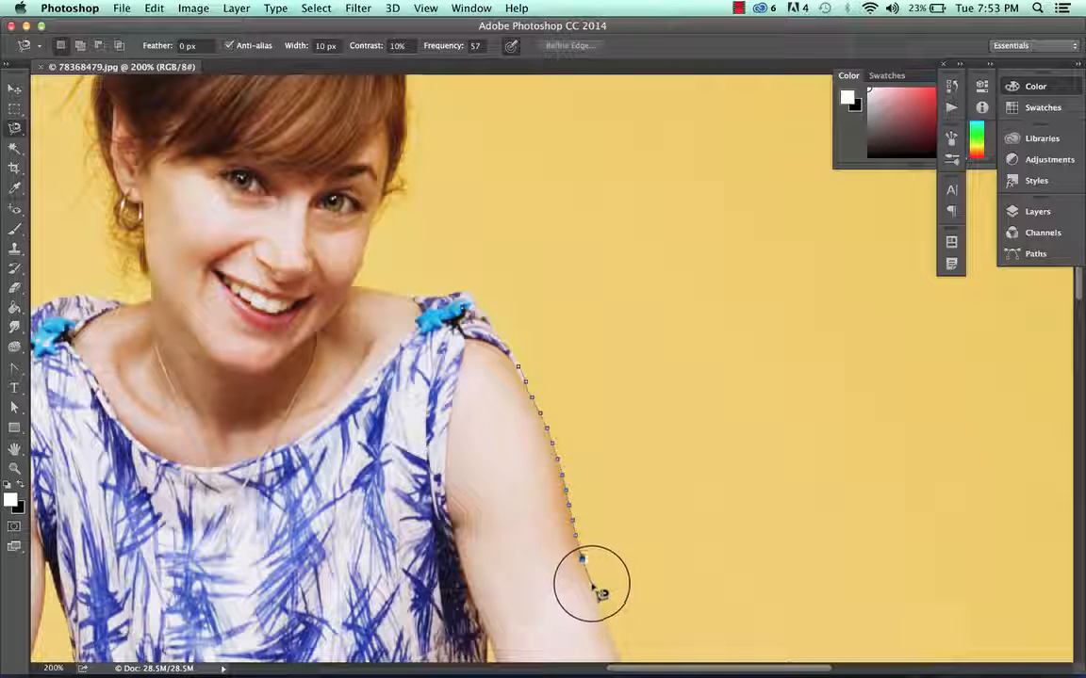
{"action": "scroll", "coordinate": [592, 592], "scroll_direction": "down", "scroll_amount": 3}
{"action": "scroll", "coordinate": [592, 591], "scroll_direction": "right", "scroll_amount": 2}
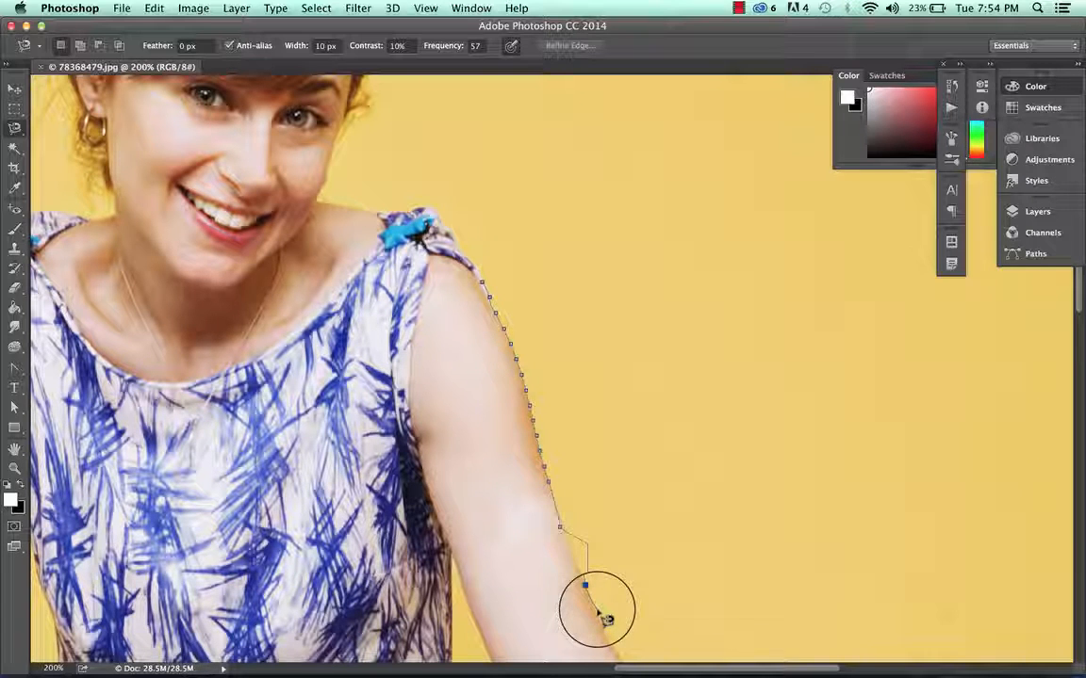
{"action": "double_click", "coordinate": [596, 610]}
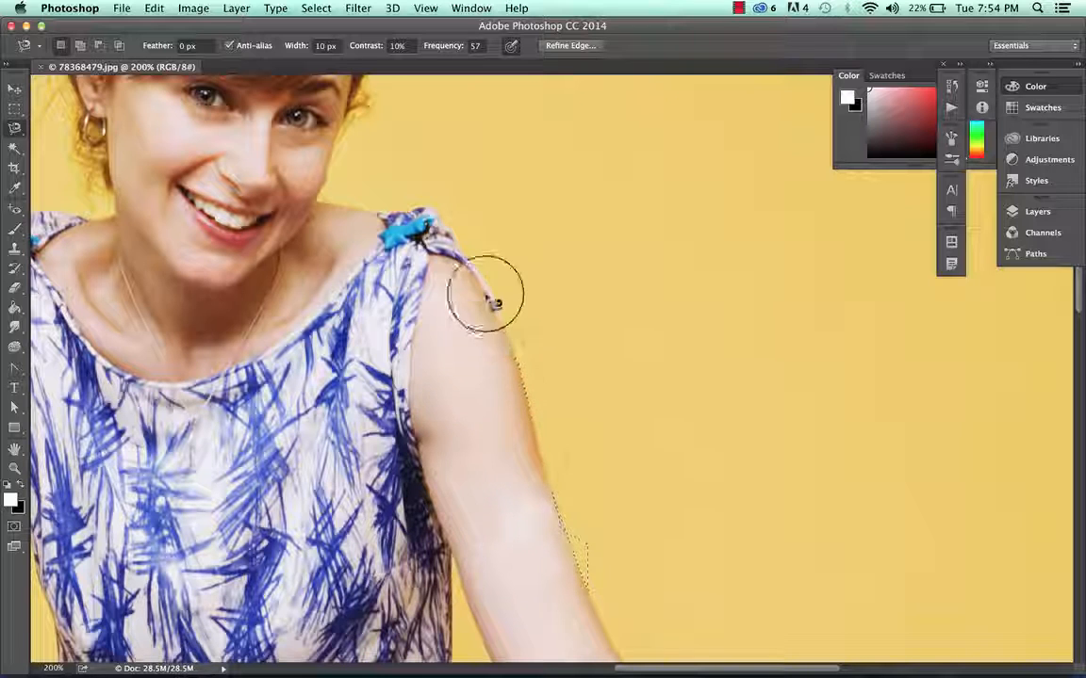
Select the bare upper arm with the Magnetic Lasso at frequency 57, tracing a closed outline from the shoulder seam
{"action": "left_click", "coordinate": [493, 303]}
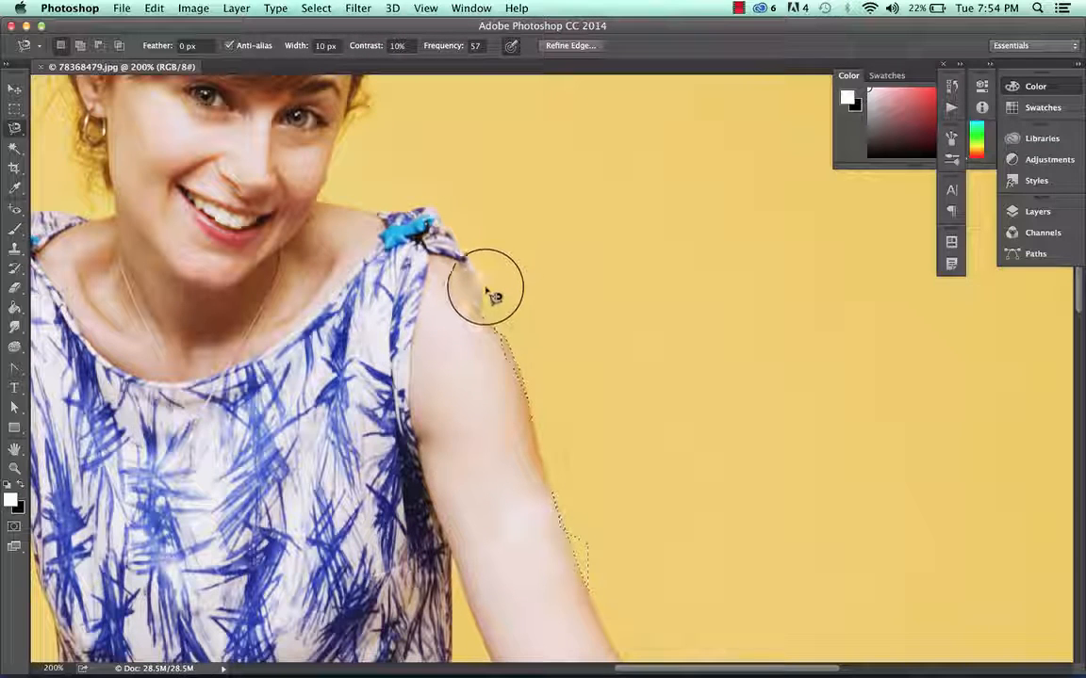
{"action": "left_click", "coordinate": [460, 256]}
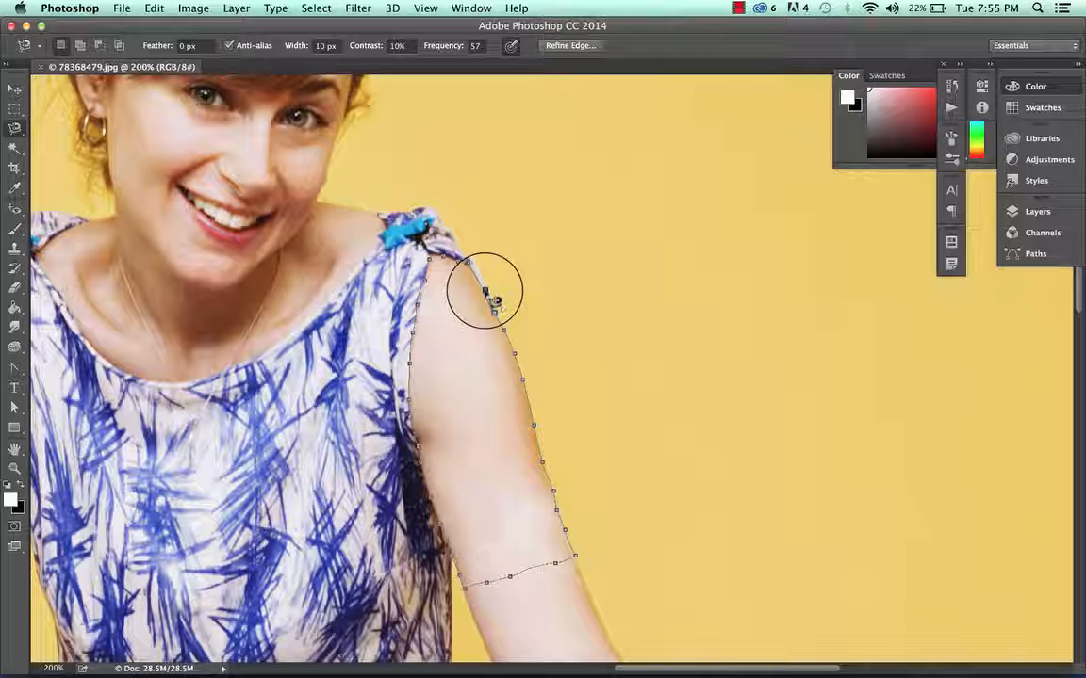
{"action": "left_click", "coordinate": [492, 300]}
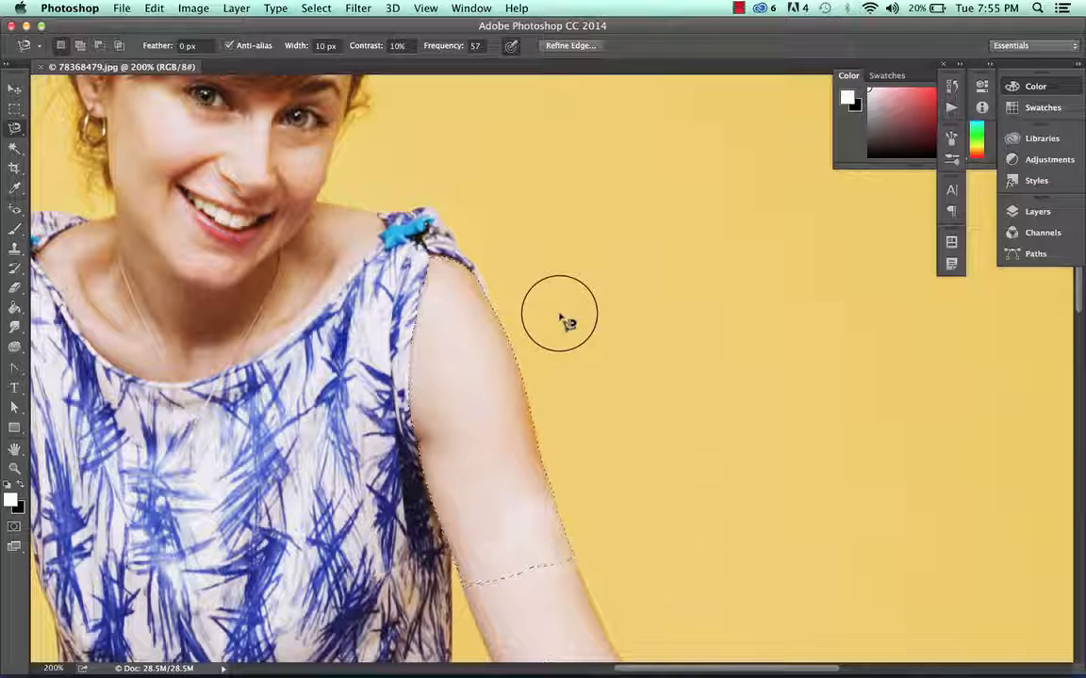
Copy the selected upper arm, paste it as a new layer and move the copy onto the yellow background, well away from the body
{"action": "key", "text": "super+c"}
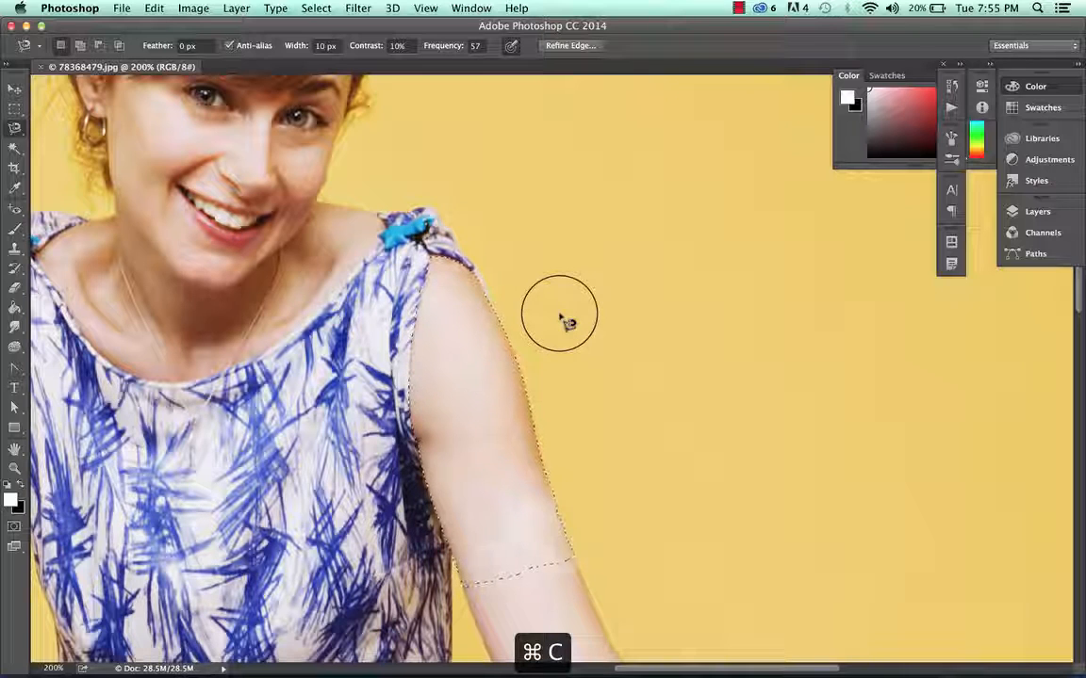
{"action": "key", "text": "super+v"}
{"action": "left_click", "coordinate": [14, 89]}
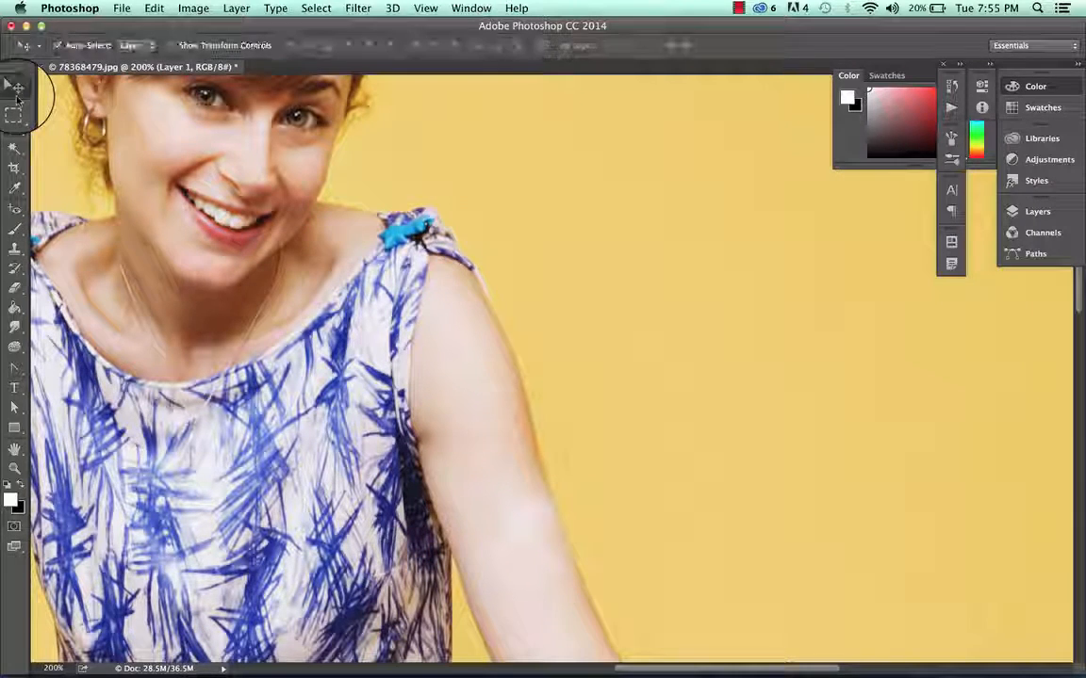
{"action": "left_click_drag", "start_coordinate": [450, 311], "coordinate": [639, 289]}
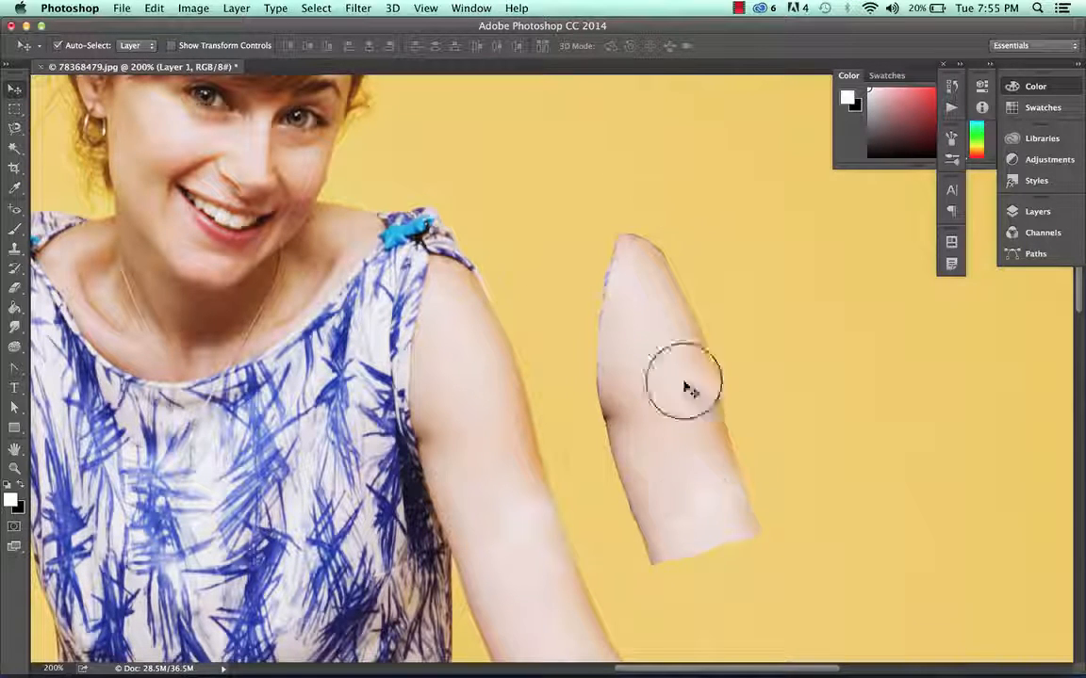
{"action": "left_click_drag", "start_coordinate": [659, 349], "coordinate": [829, 351]}
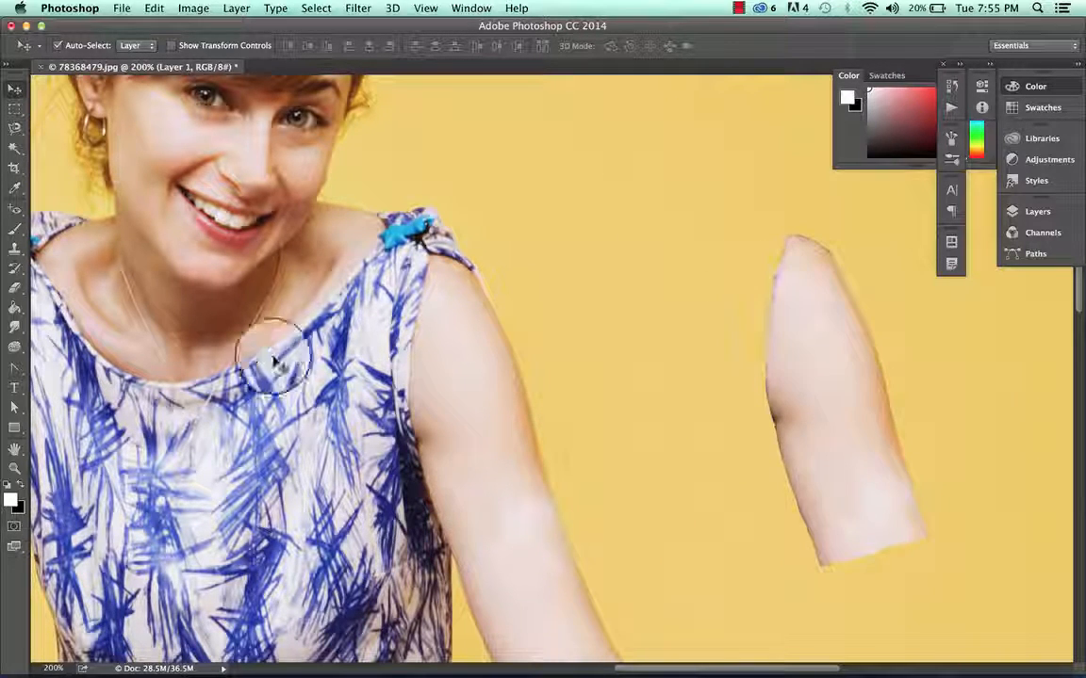
Set the Magnetic Lasso frequency to 25 and select the same upper arm on the woman with a closed trace
{"action": "left_click", "coordinate": [19, 135]}
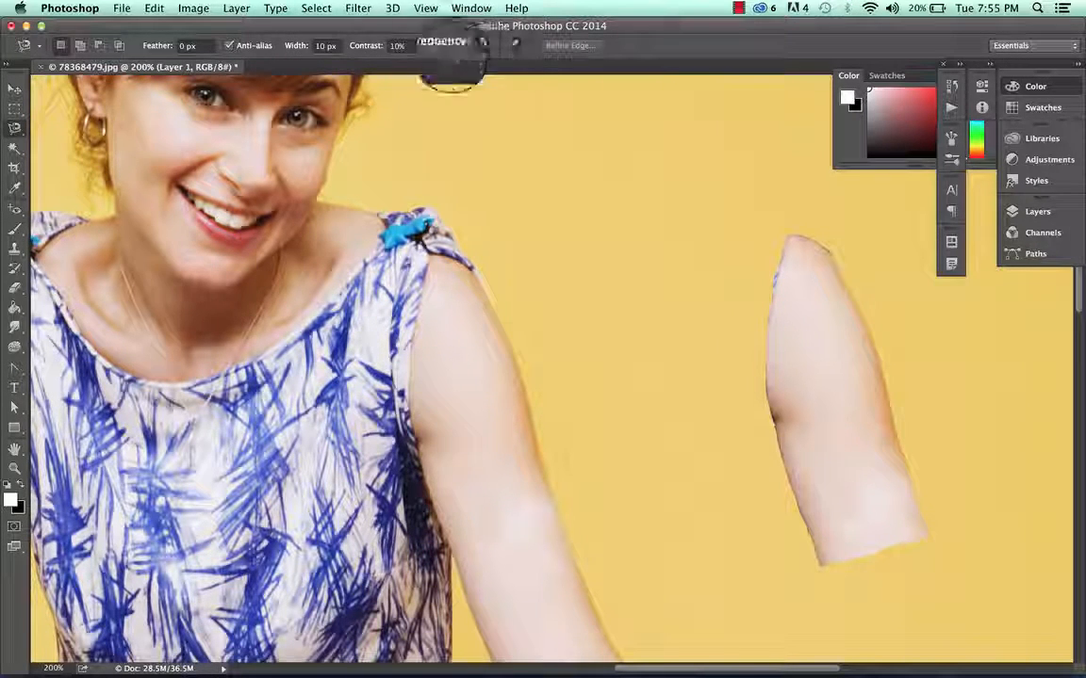
{"action": "double_click", "coordinate": [477, 45]}
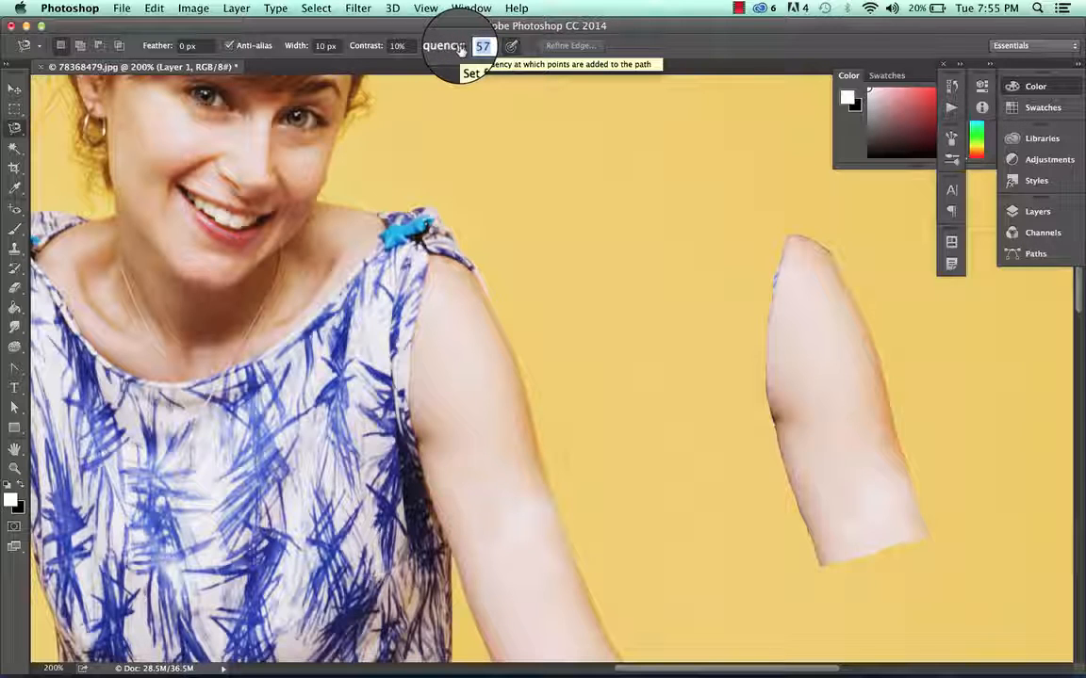
{"action": "type", "text": "25"}
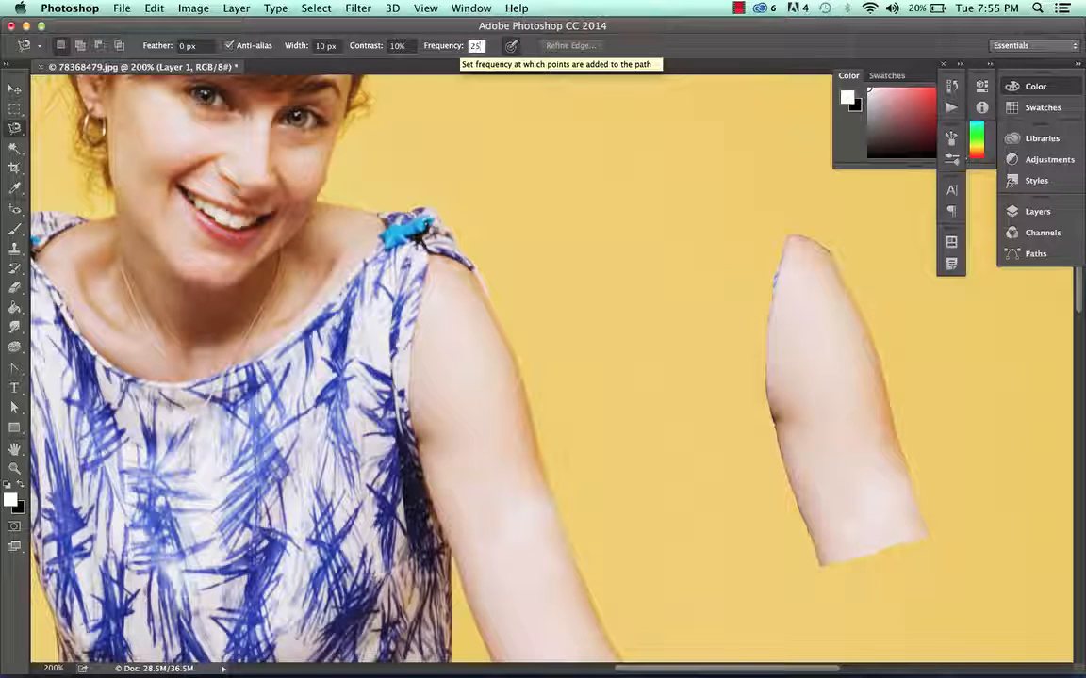
{"action": "type", "text": "0"}
{"action": "key", "text": "Return"}
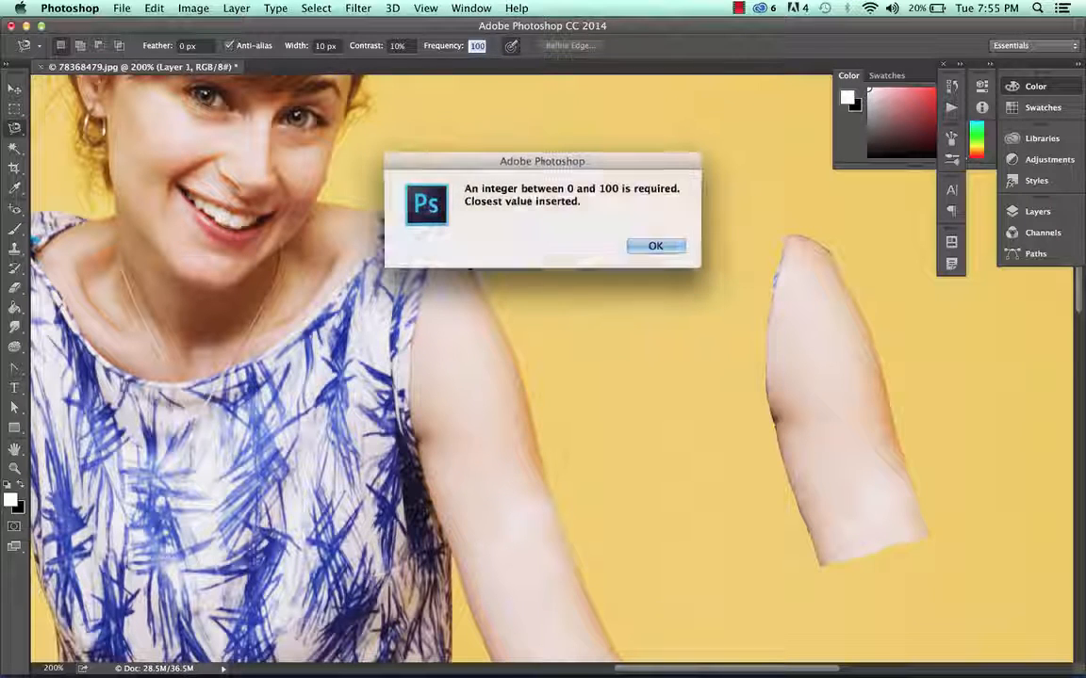
{"action": "left_click", "coordinate": [679, 247]}
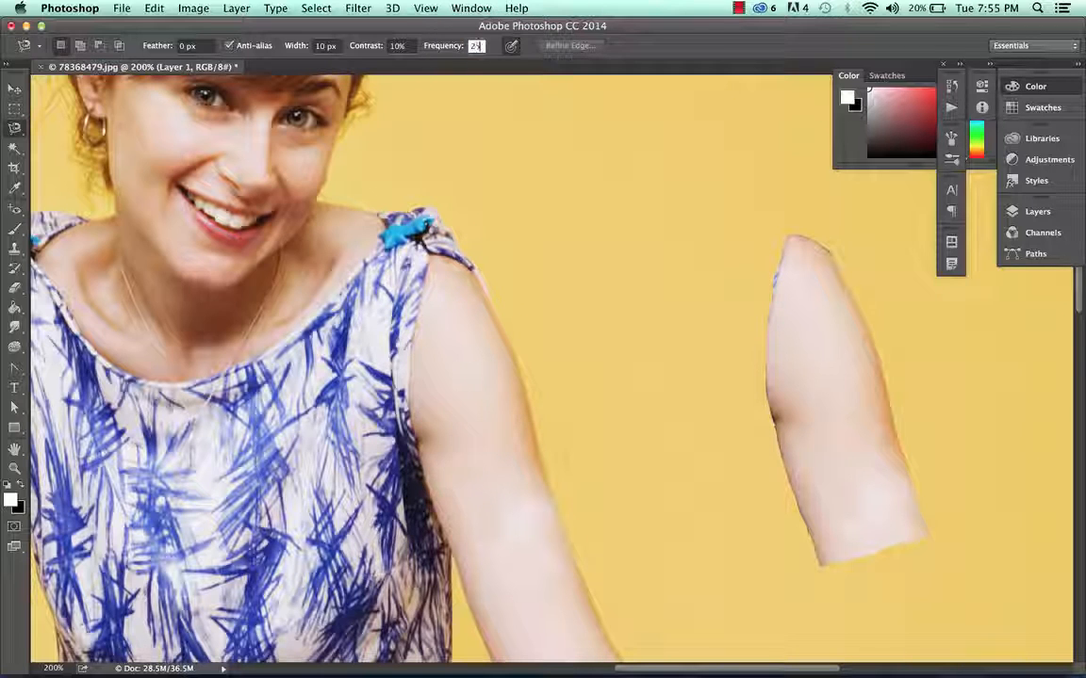
{"action": "key", "text": "Return"}
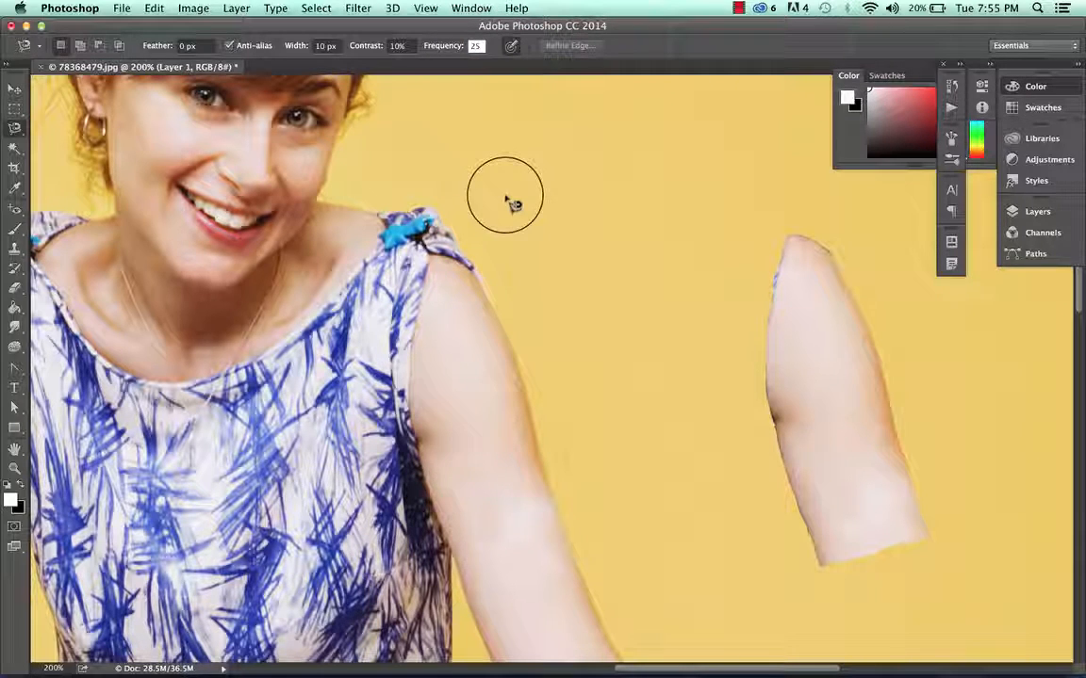
{"action": "left_click", "coordinate": [431, 255]}
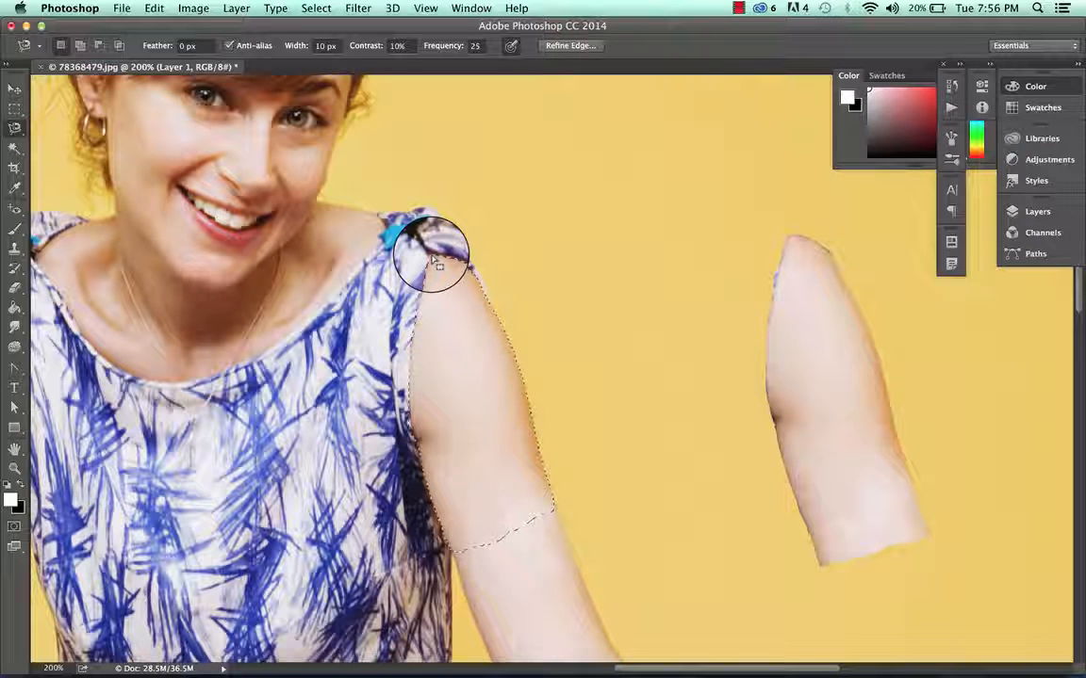
Try to copy and paste the selected arm area from the active layer
{"action": "key", "text": "super+c"}
{"action": "key", "text": "super+v"}
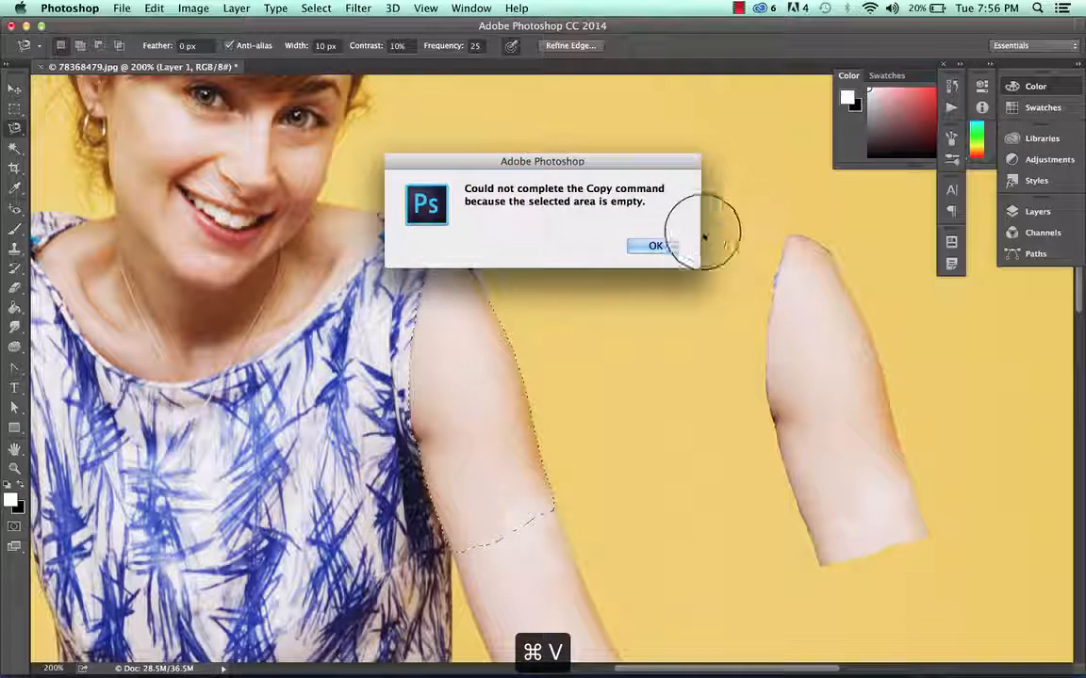
{"action": "left_click", "coordinate": [657, 247]}
Copy the selected arm merged from all layers, paste it and move the piece between the woman and the first arm copy
{"action": "left_click", "coordinate": [154, 8]}
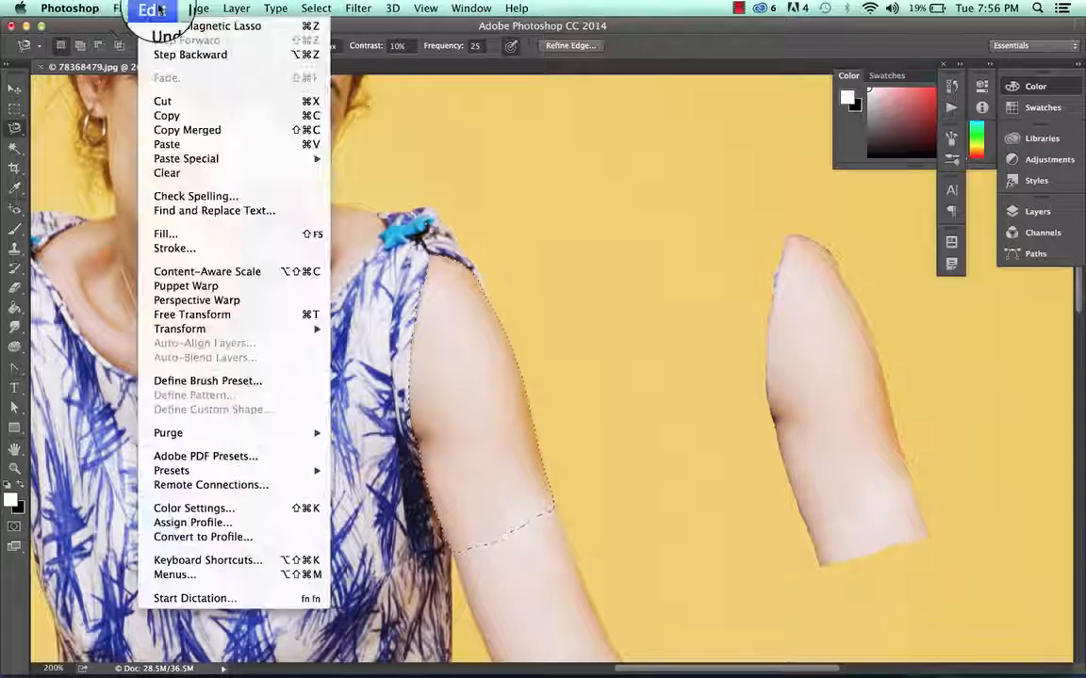
{"action": "left_click", "coordinate": [175, 129]}
{"action": "key", "text": "super+v"}
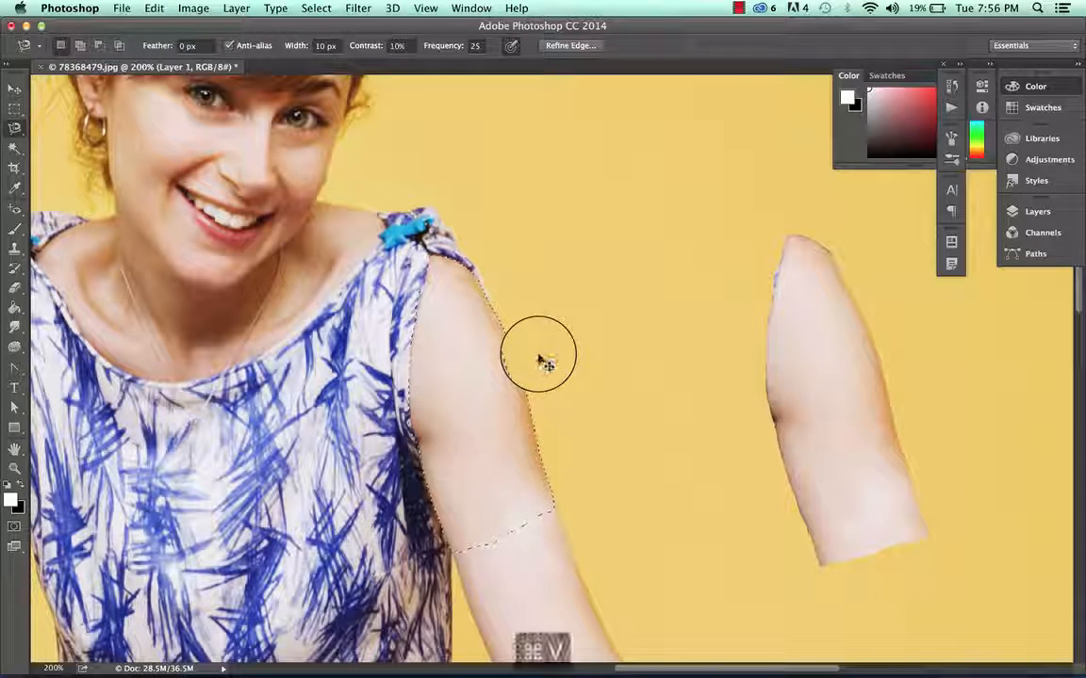
{"action": "left_click", "coordinate": [14, 88]}
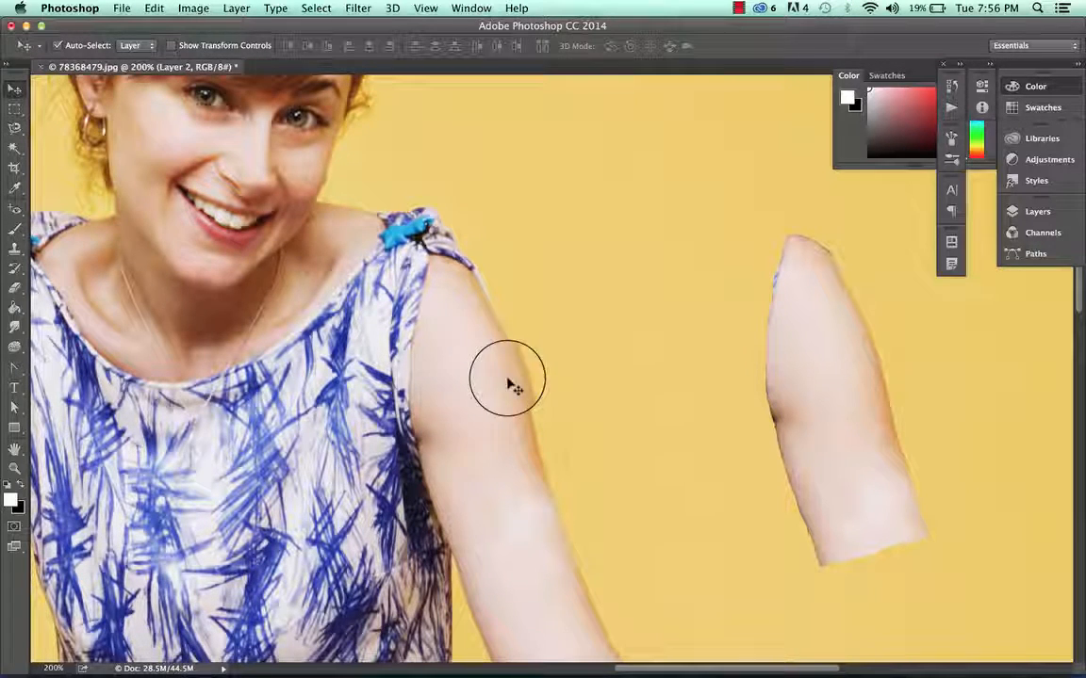
{"action": "left_click_drag", "start_coordinate": [507, 382], "coordinate": [662, 300]}
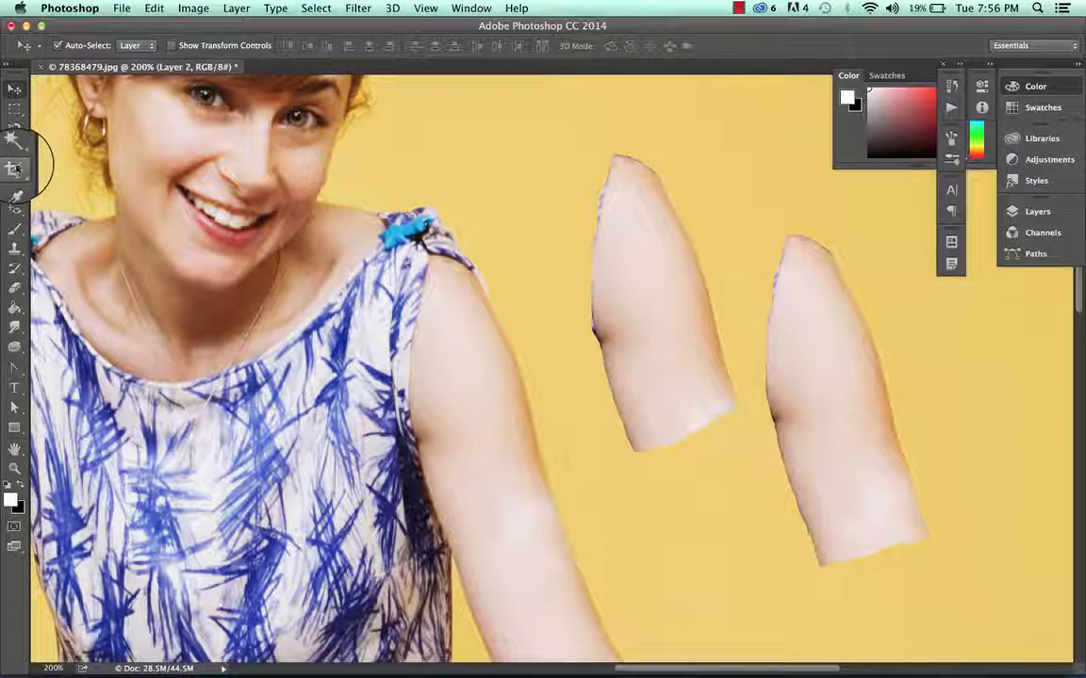
Set the Magnetic Lasso frequency to 100 and trace a closed selection around the woman's upper arm
{"action": "left_click", "coordinate": [15, 127]}
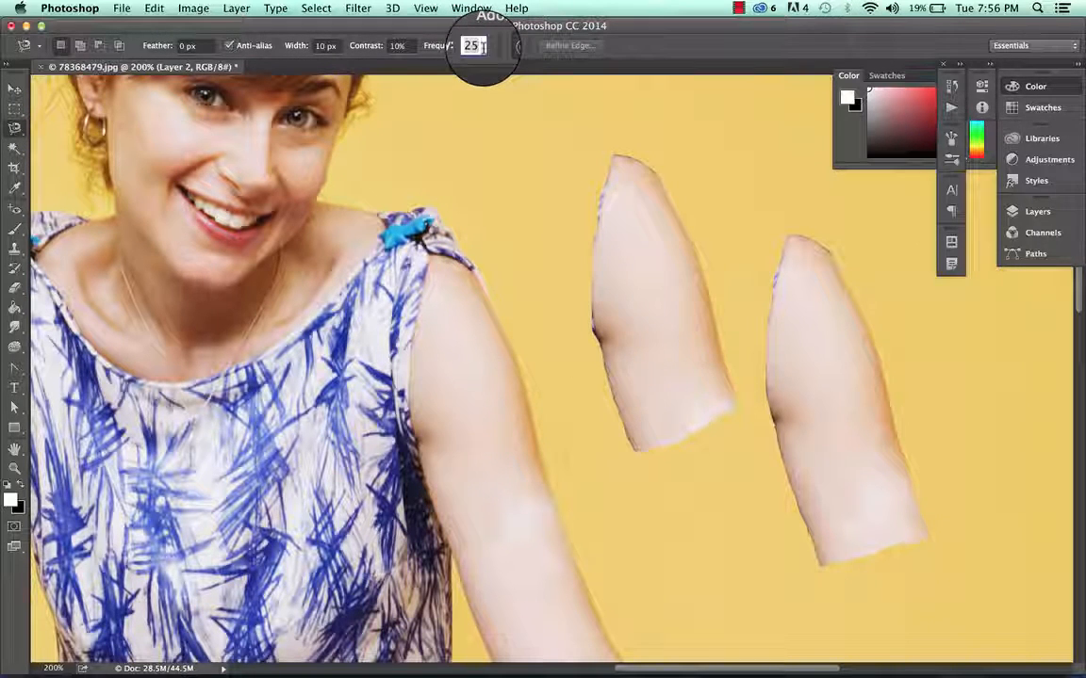
{"action": "type", "text": "4"}
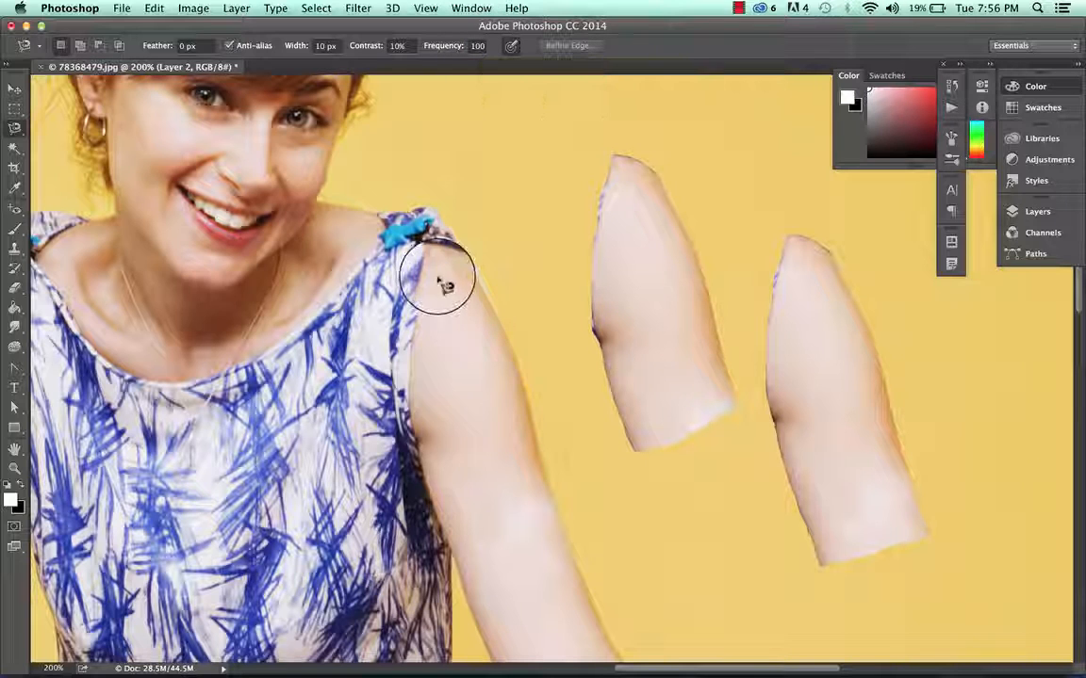
{"action": "left_click", "coordinate": [421, 252]}
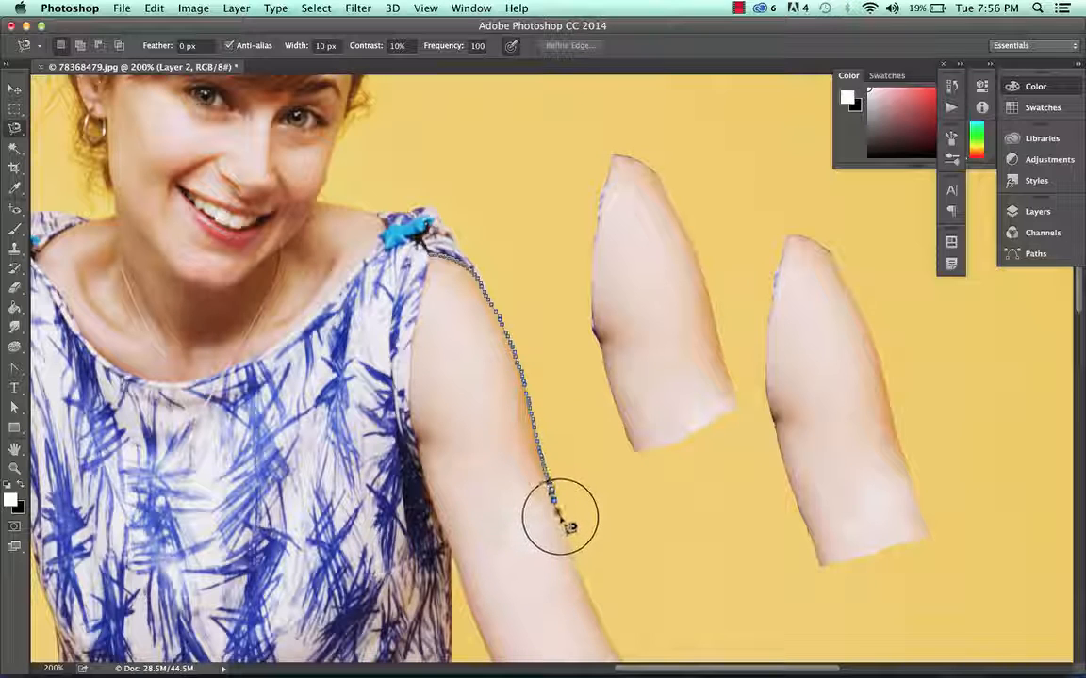
{"action": "mouse_move", "coordinate": [560, 517]}
{"action": "left_mouse_down"}
{"action": "mouse_move", "coordinate": [451, 558]}
{"action": "mouse_move", "coordinate": [458, 539]}
{"action": "mouse_move", "coordinate": [432, 506]}
{"action": "mouse_move", "coordinate": [410, 370]}
{"action": "mouse_move", "coordinate": [439, 264]}
{"action": "left_mouse_up"}
{"action": "key", "text": "BackSpace"}
{"action": "key", "text": "BackSpace"}
{"action": "left_click", "coordinate": [439, 264]}
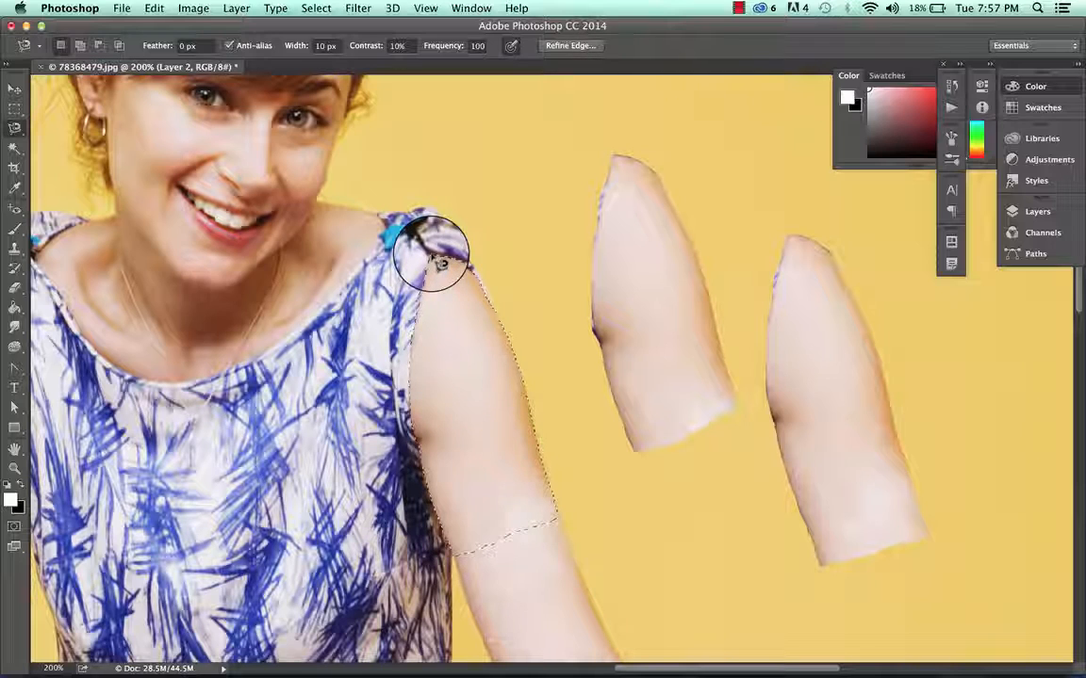
Copy the new arm selection merged, paste it and place the piece beyond the first arm copy, farthest from the woman
{"action": "left_click", "coordinate": [154, 8]}
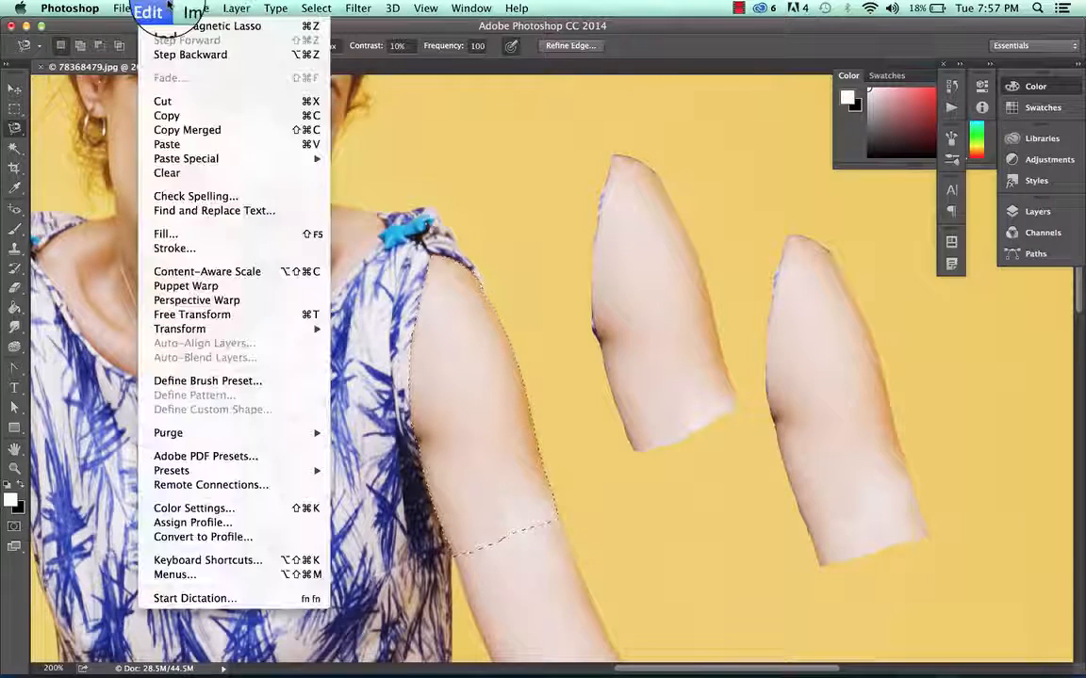
{"action": "left_click", "coordinate": [191, 130]}
{"action": "key", "text": "super+v"}
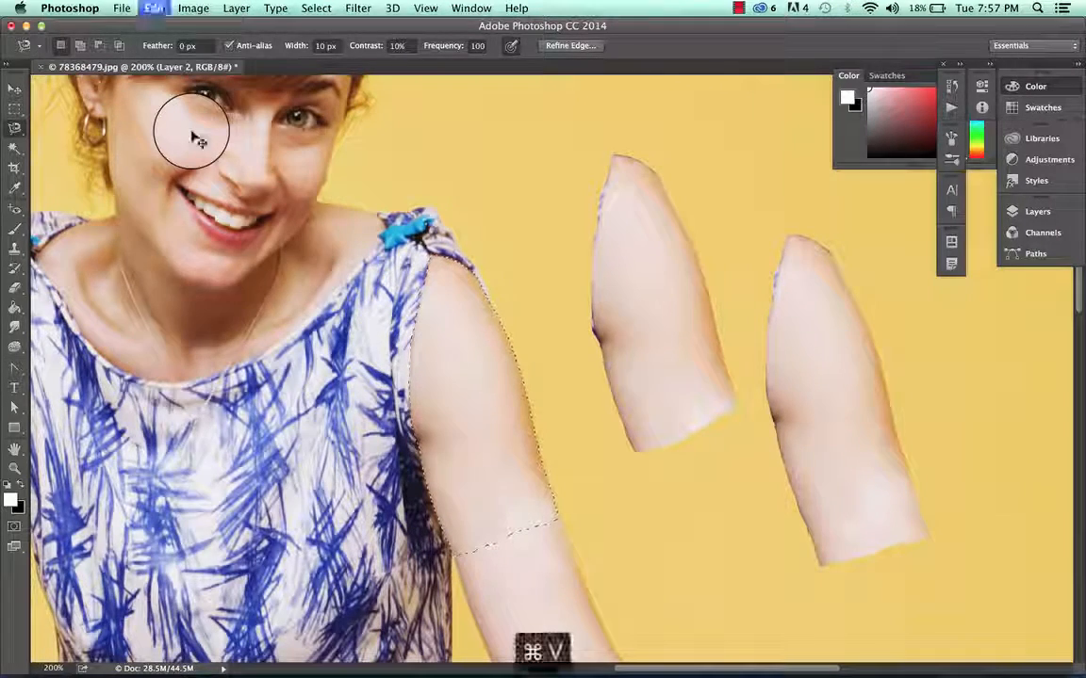
{"action": "left_click", "coordinate": [14, 88]}
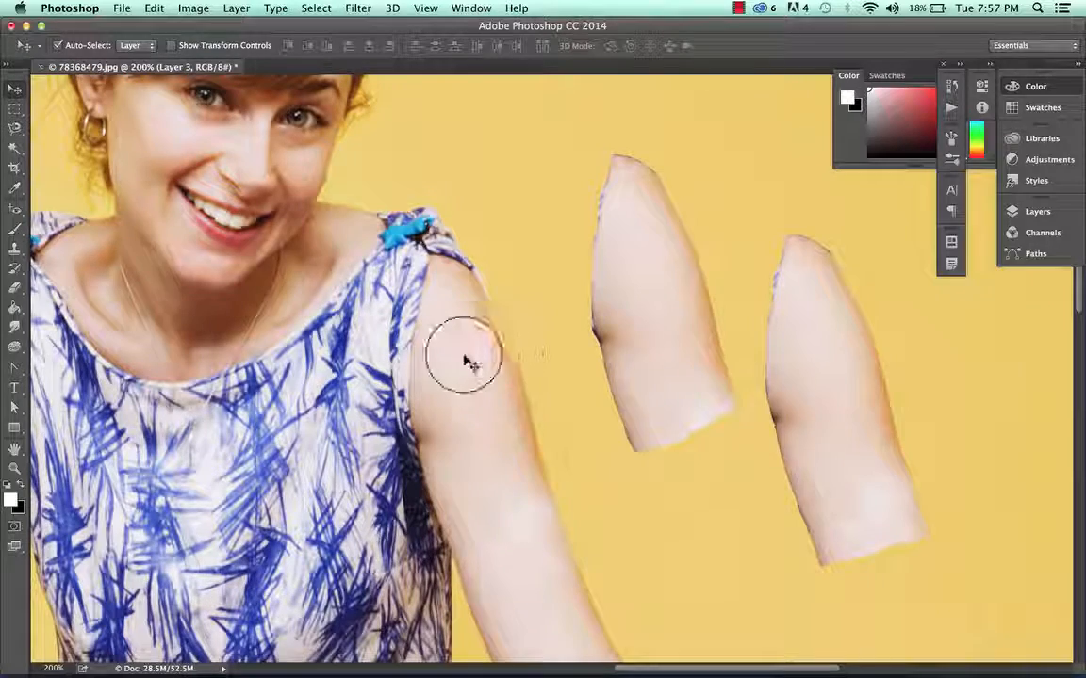
{"action": "left_click_drag", "start_coordinate": [467, 359], "coordinate": [950, 358]}
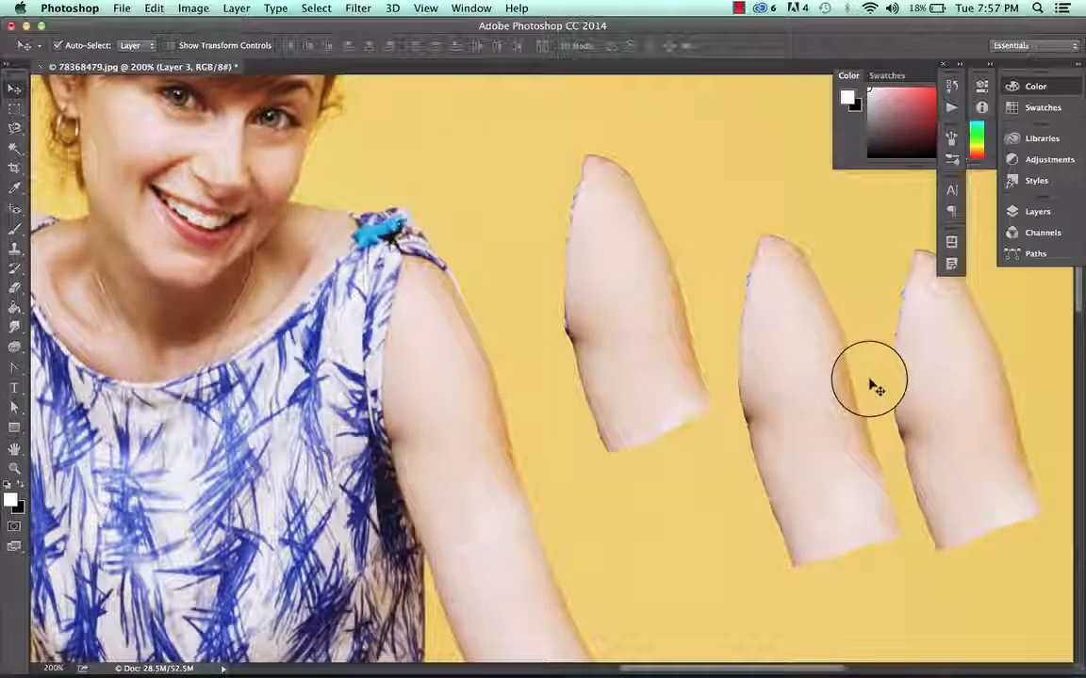
{"action": "scroll", "coordinate": [867, 381], "scroll_direction": "right", "scroll_amount": 3}
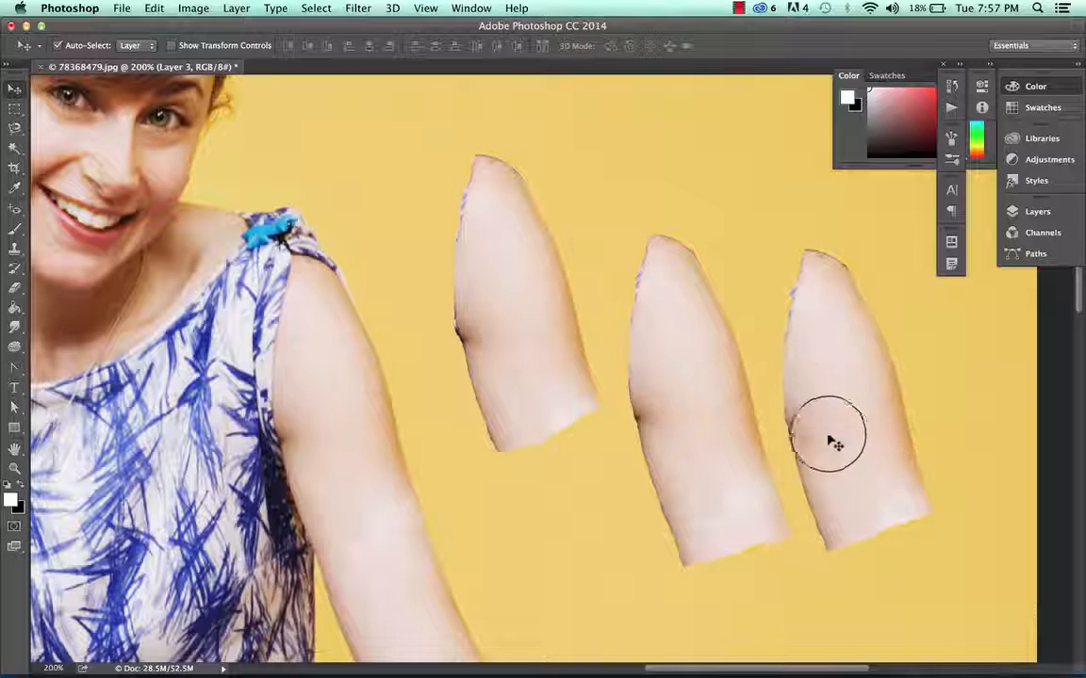
{"action": "mouse_move", "coordinate": [799, 303]}
{"action": "left_mouse_down"}
{"action": "mouse_move", "coordinate": [784, 350]}
{"action": "mouse_move", "coordinate": [813, 255]}
{"action": "mouse_move", "coordinate": [834, 254]}
{"action": "mouse_move", "coordinate": [859, 300]}
{"action": "left_mouse_up"}
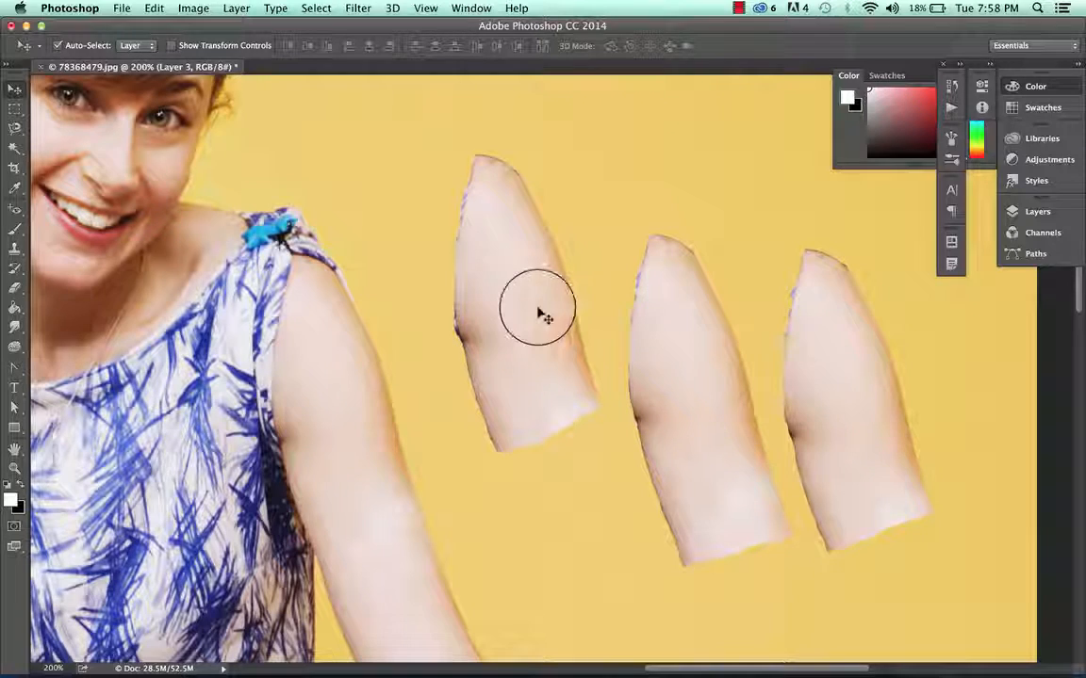
{"action": "left_click_drag", "start_coordinate": [231, 242], "coordinate": [180, 233]}
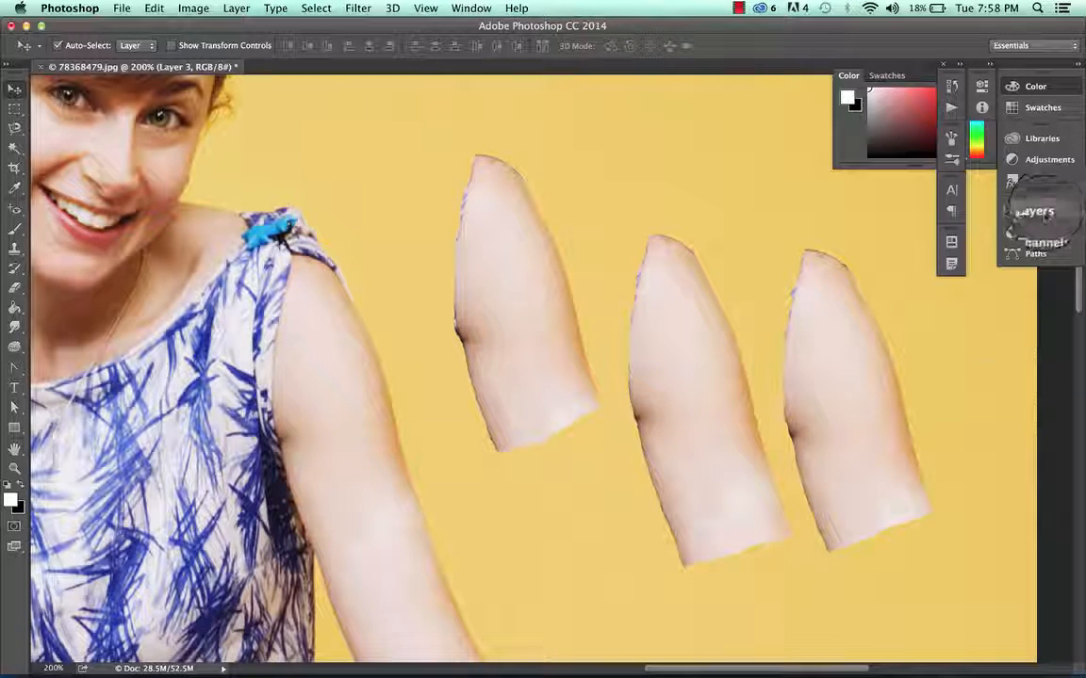
Delete all three pasted arm copy layers, leaving only the Background layer
{"action": "left_click", "coordinate": [1036, 212]}
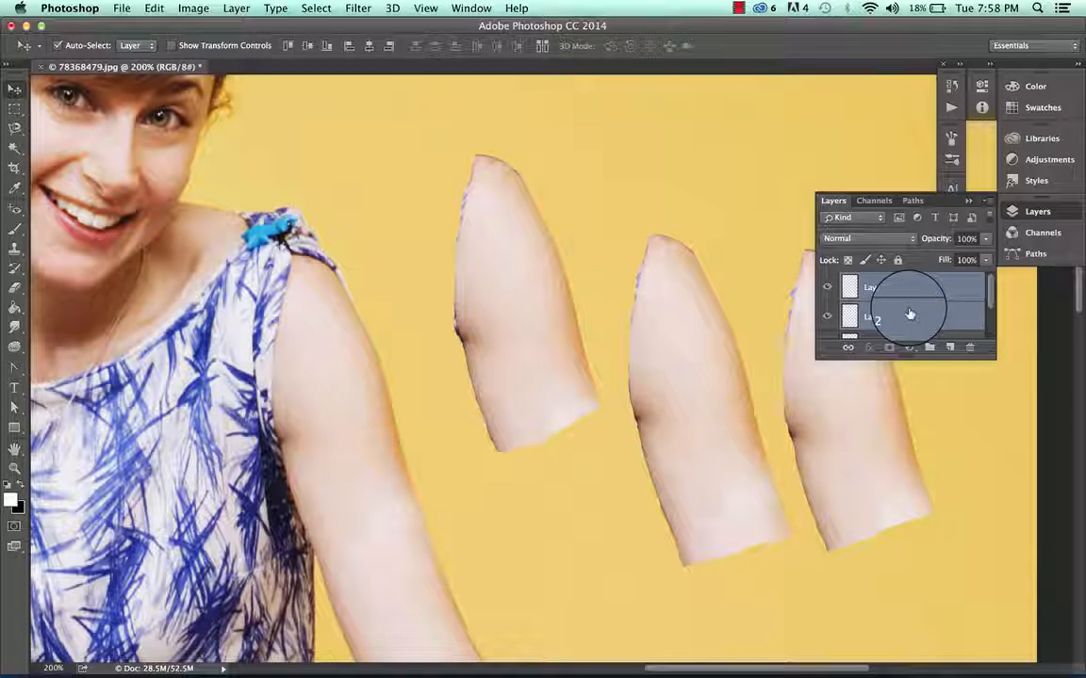
{"action": "double_click", "coordinate": [910, 314]}
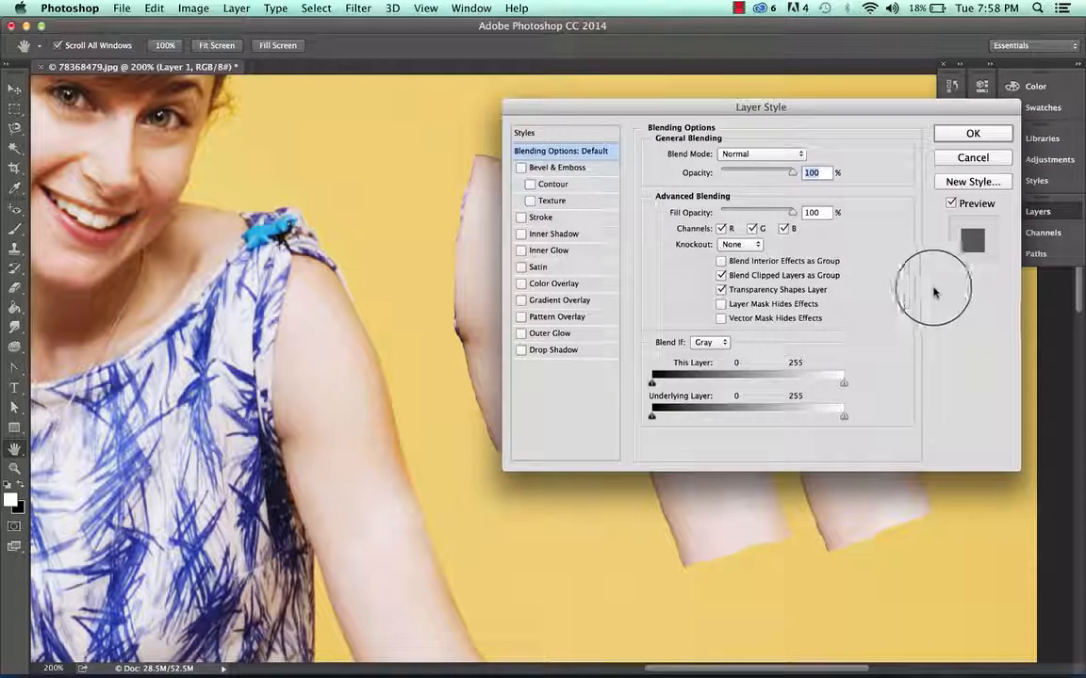
{"action": "left_click", "coordinate": [973, 157]}
{"action": "left_click_drag", "start_coordinate": [932, 318], "coordinate": [968, 347]}
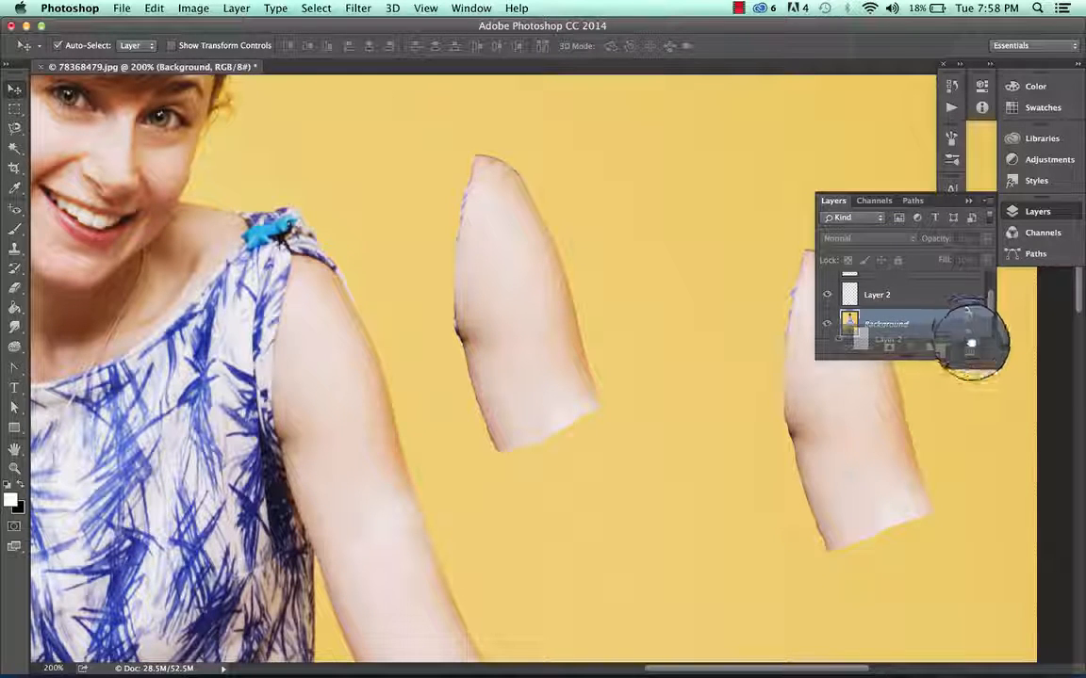
{"action": "left_click", "coordinate": [951, 300]}
{"action": "left_click_drag", "start_coordinate": [958, 312], "coordinate": [970, 348]}
{"action": "left_click", "coordinate": [949, 289]}
{"action": "double_click", "coordinate": [949, 290]}
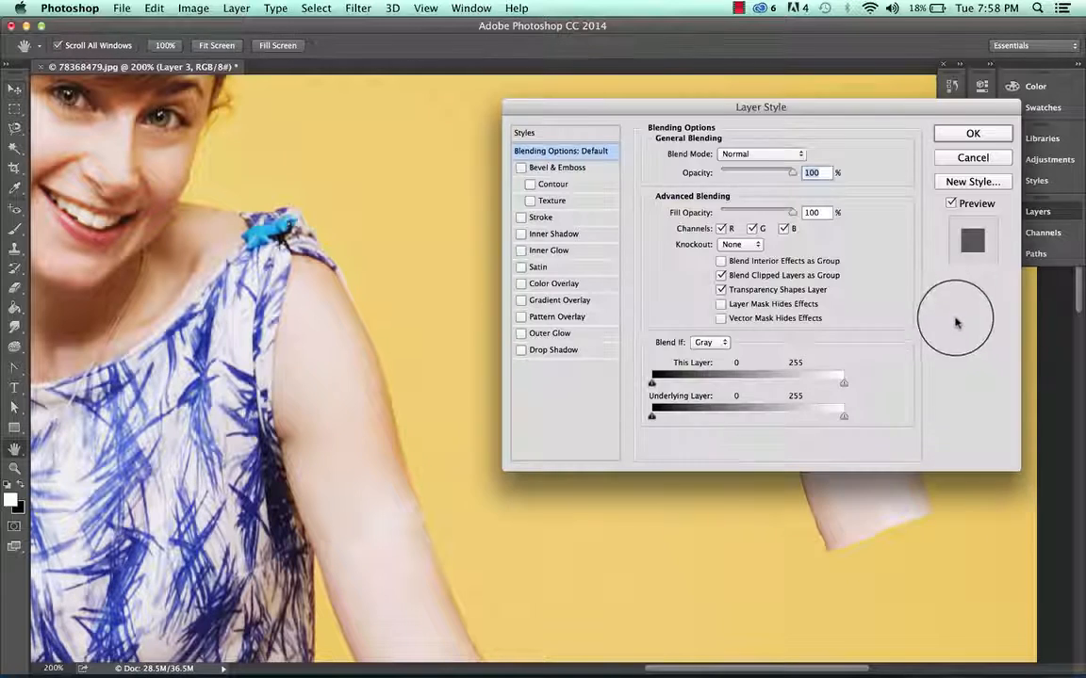
{"action": "left_click", "coordinate": [970, 157]}
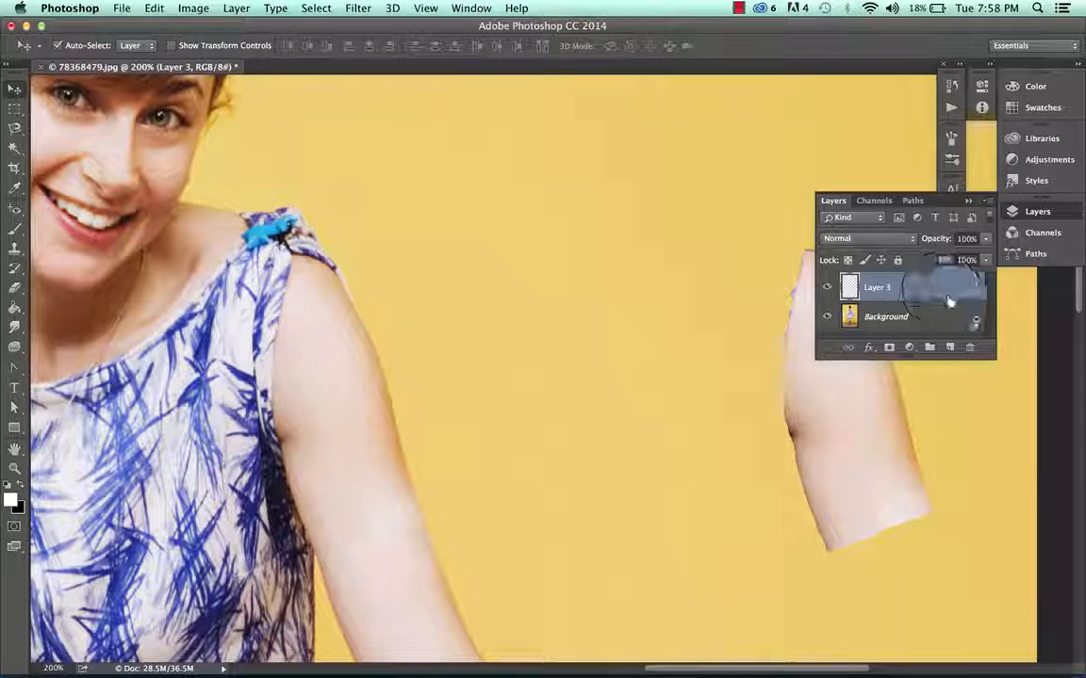
{"action": "left_click_drag", "start_coordinate": [966, 344], "coordinate": [969, 347]}
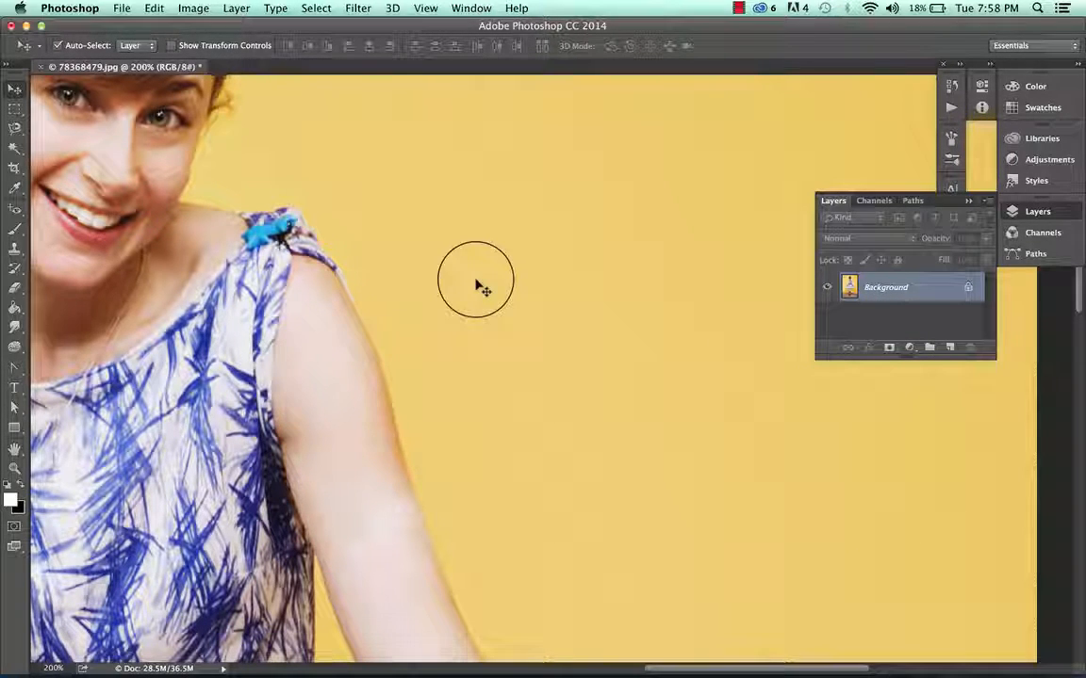
Set the Magnetic Lasso width to 90 px and trace a rough trial selection from the shoulder into the yellow background
{"action": "left_click", "coordinate": [15, 129]}
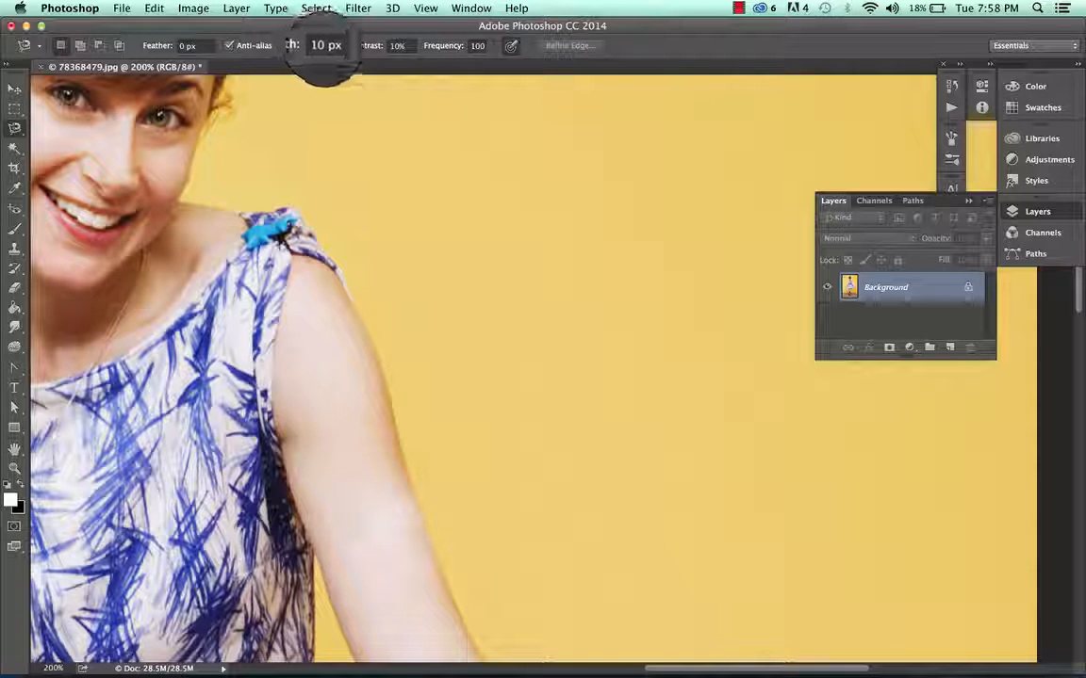
{"action": "left_click", "coordinate": [328, 45]}
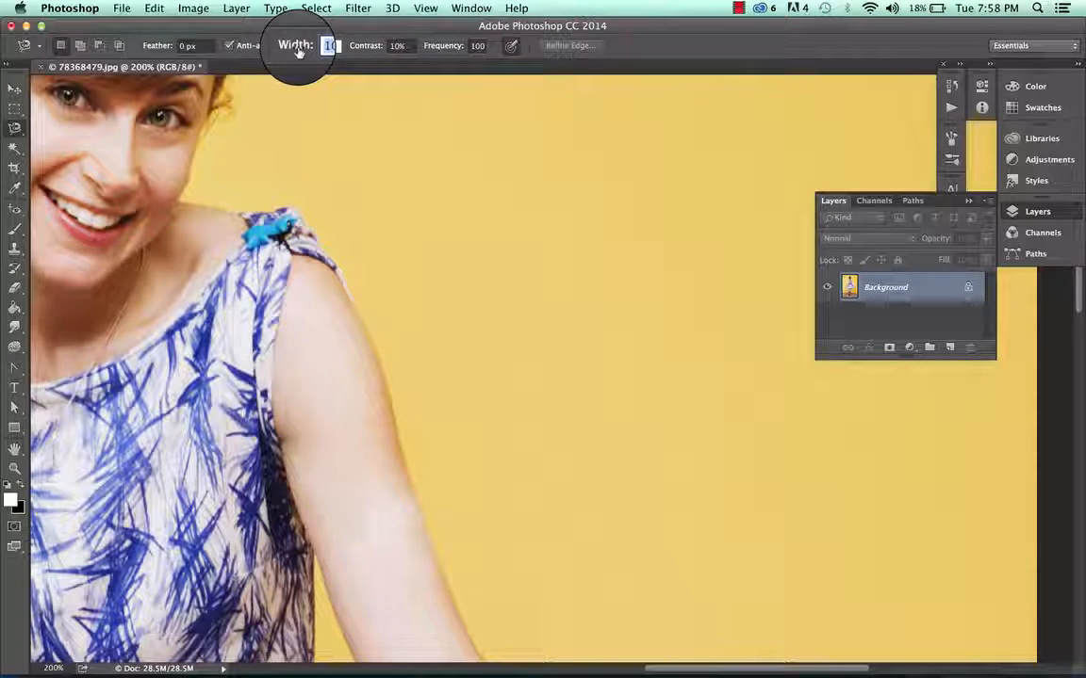
{"action": "type", "text": "90"}
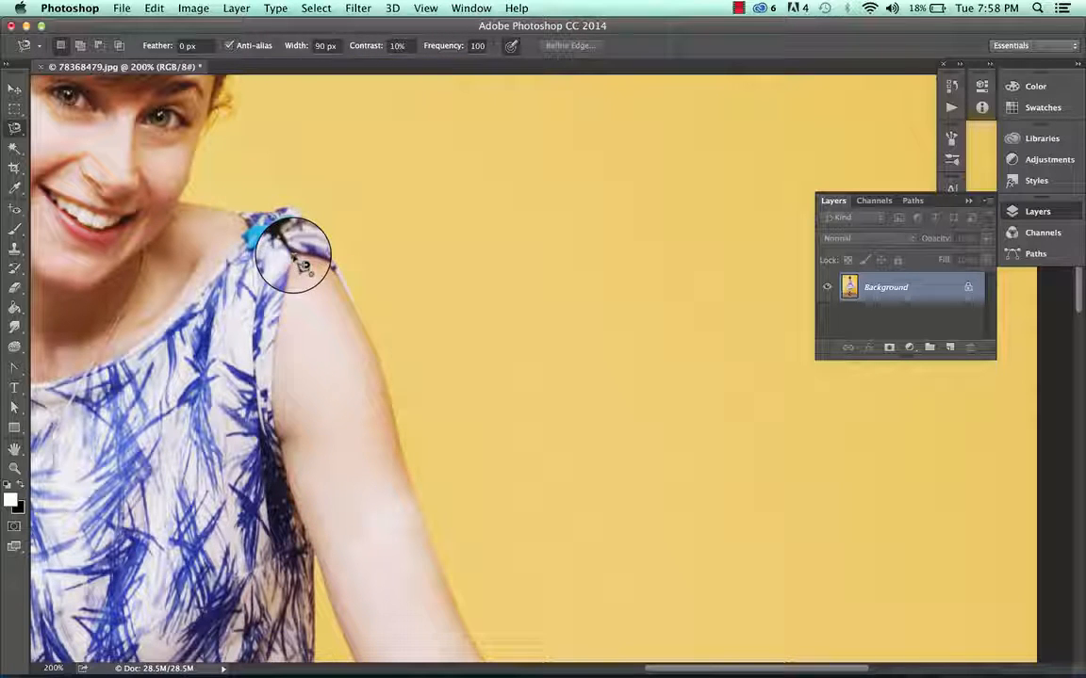
{"action": "mouse_move", "coordinate": [340, 279]}
{"action": "left_mouse_down"}
{"action": "mouse_move", "coordinate": [346, 285]}
{"action": "mouse_move", "coordinate": [364, 213]}
{"action": "mouse_move", "coordinate": [438, 47]}
{"action": "mouse_move", "coordinate": [453, 145]}
{"action": "mouse_move", "coordinate": [437, 203]}
{"action": "left_mouse_up"}
{"action": "double_click", "coordinate": [436, 204]}
Set the Magnetic Lasso frequency to 50 and the contrast to 90%
{"action": "left_click", "coordinate": [478, 44]}
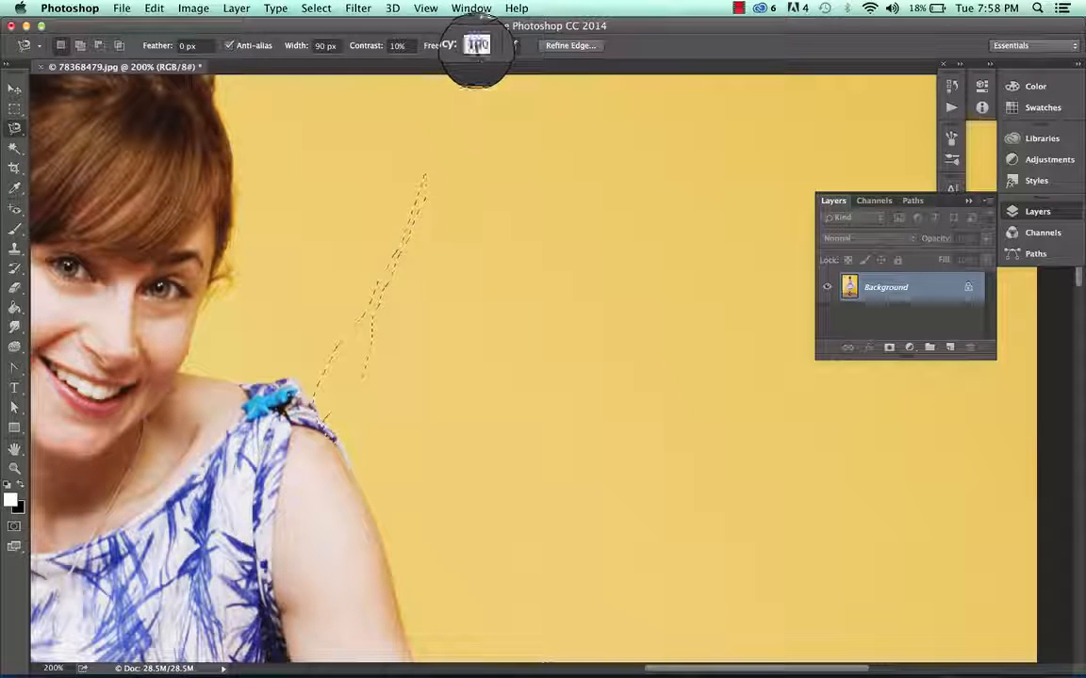
{"action": "type", "text": "50"}
{"action": "key", "text": "Return"}
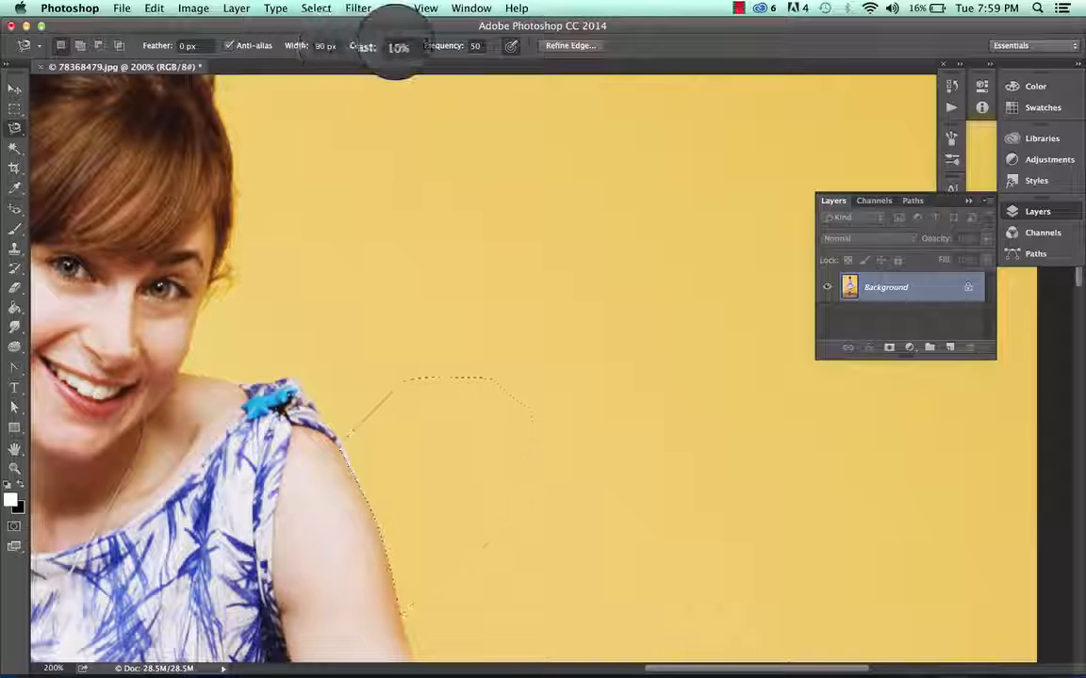
{"action": "left_click", "coordinate": [394, 46]}
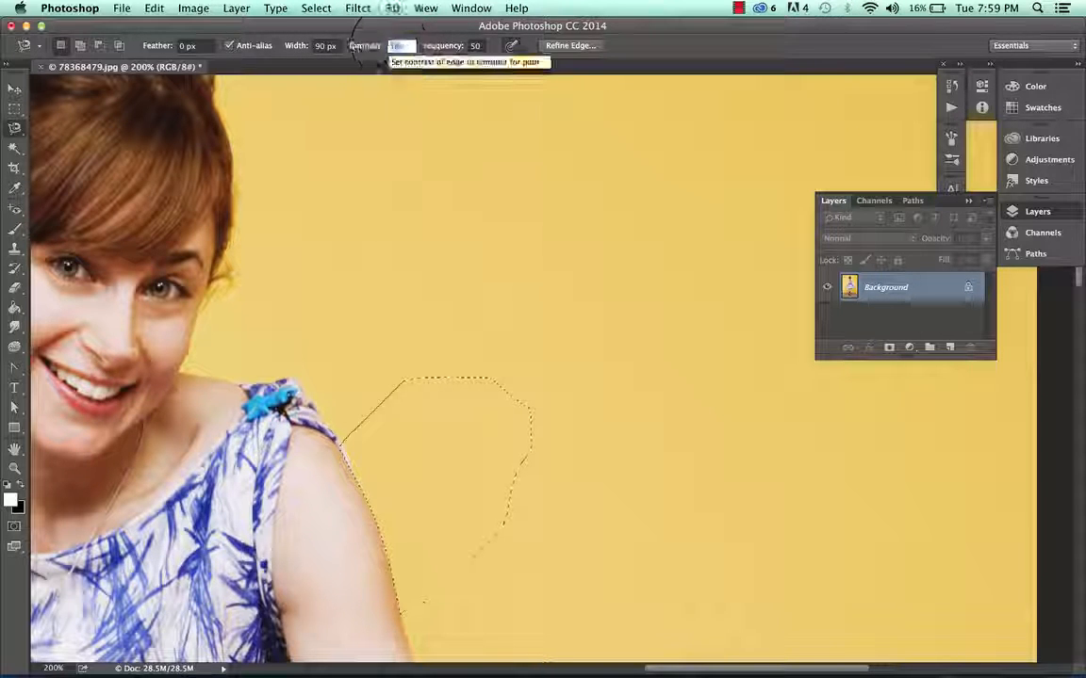
{"action": "type", "text": "90"}
{"action": "key", "text": "Return"}
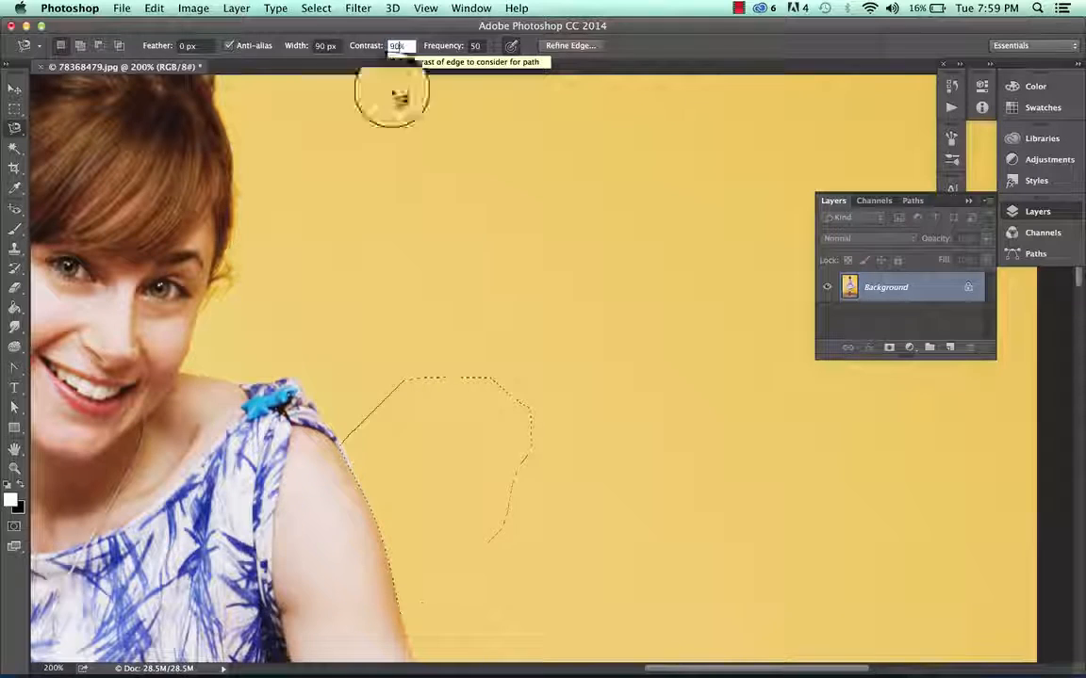
Try a Magnetic Lasso trace starting at the shoulder, removing its latest anchor points and cancelling the path
{"action": "left_click", "coordinate": [323, 440]}
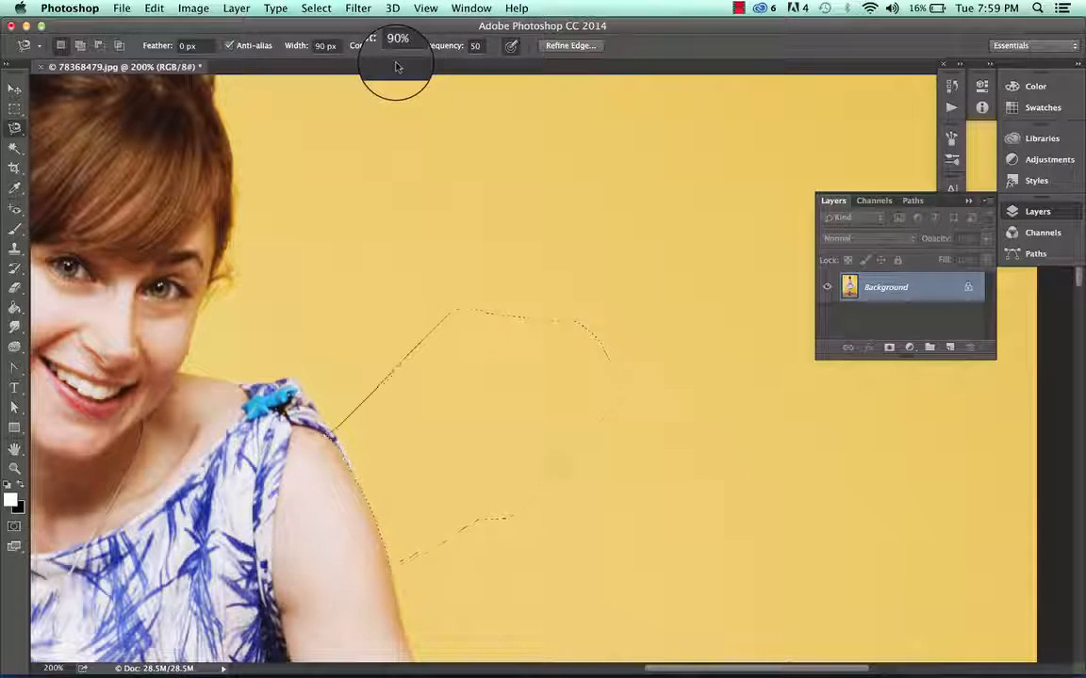
{"action": "key", "text": "BackSpace"}
{"action": "key", "text": "BackSpace"}
{"action": "key", "text": "BackSpace"}
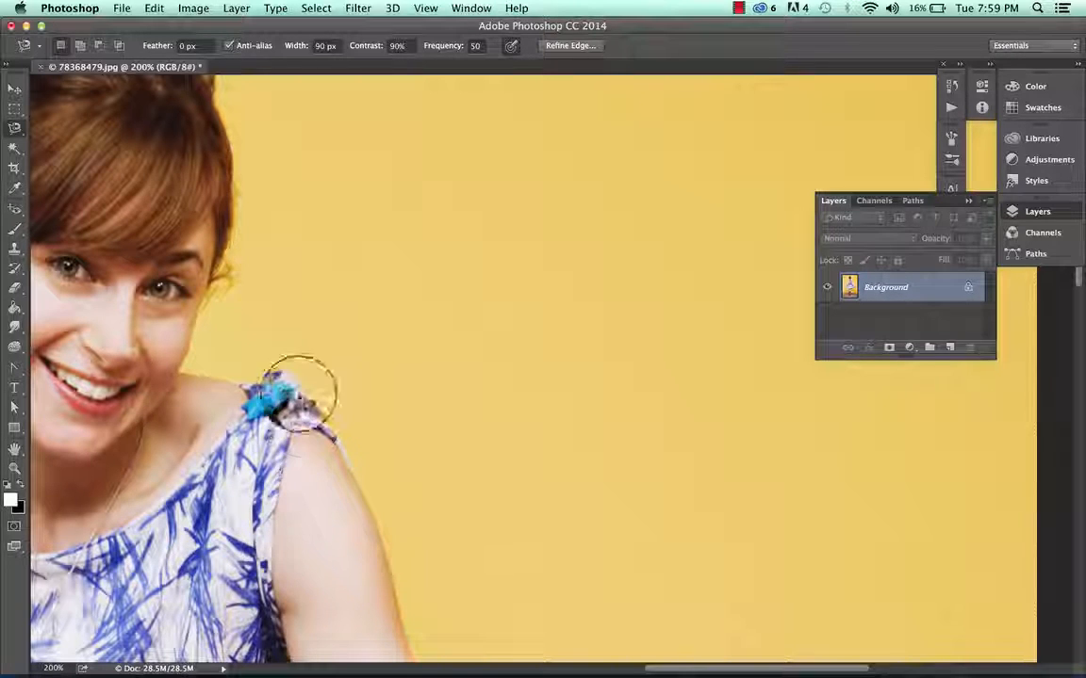
{"action": "key", "text": "Escape"}
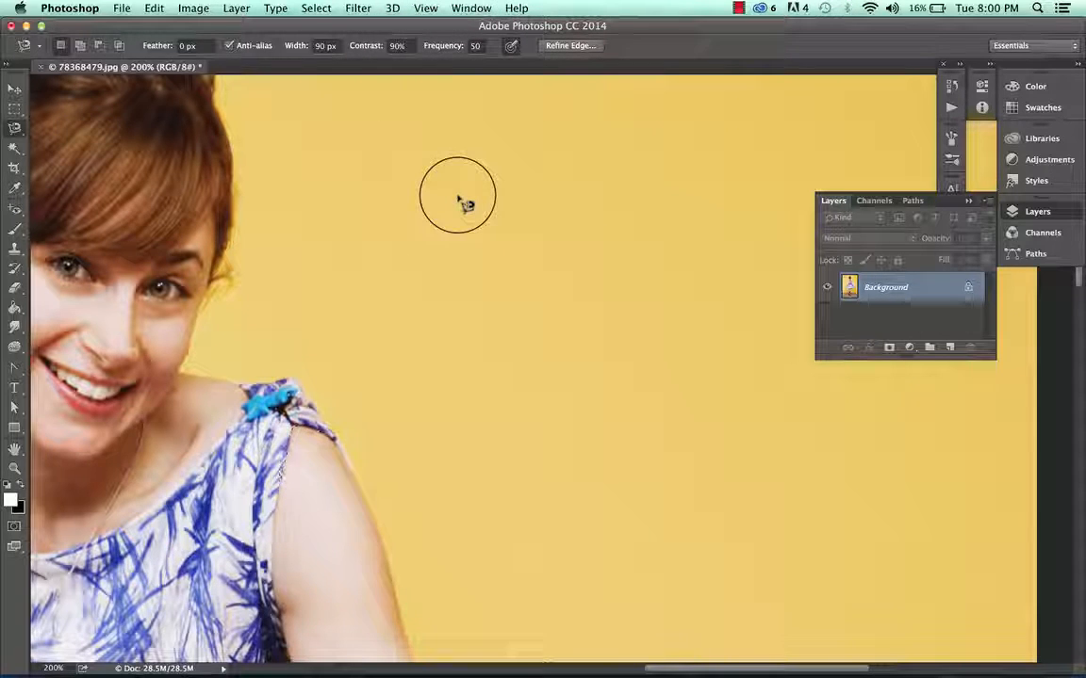
Trace a closed Magnetic Lasso selection around the woman's upper arm, including the adjoining strip of the dress
{"action": "scroll", "coordinate": [461, 203], "scroll_direction": "down", "scroll_amount": 5}
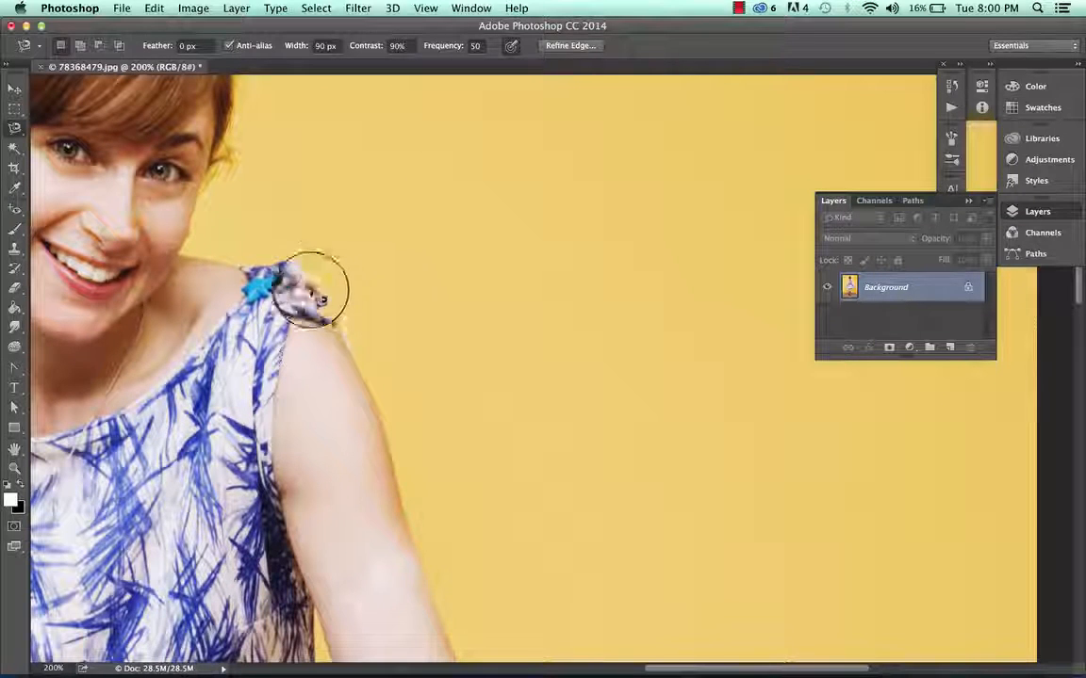
{"action": "left_click", "coordinate": [279, 267]}
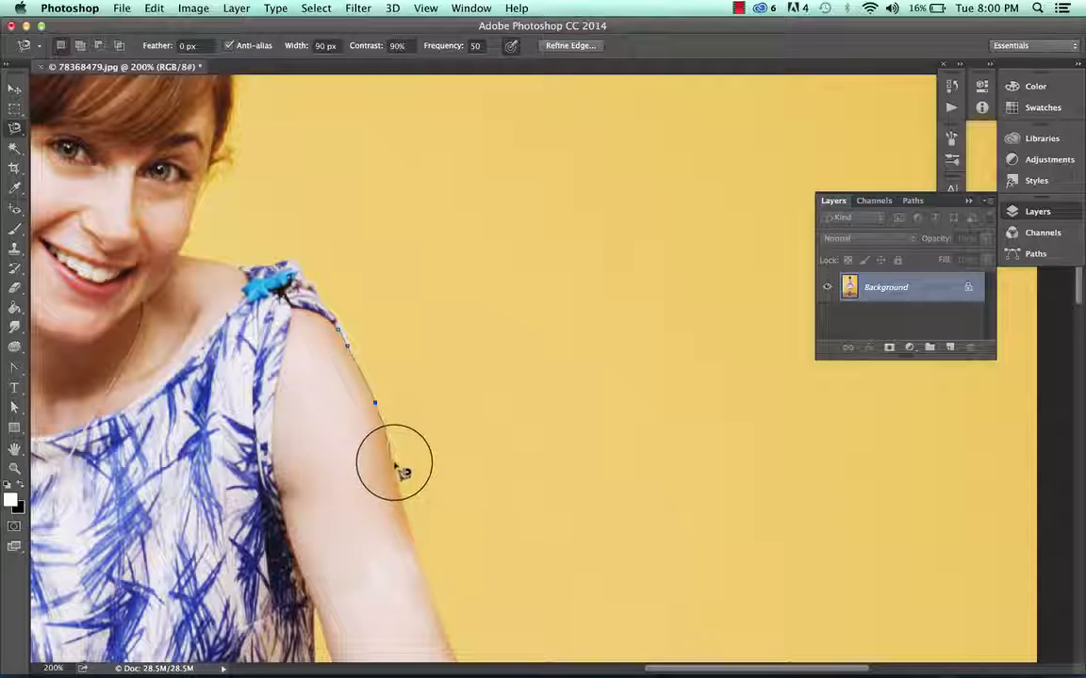
{"action": "left_click", "coordinate": [413, 547]}
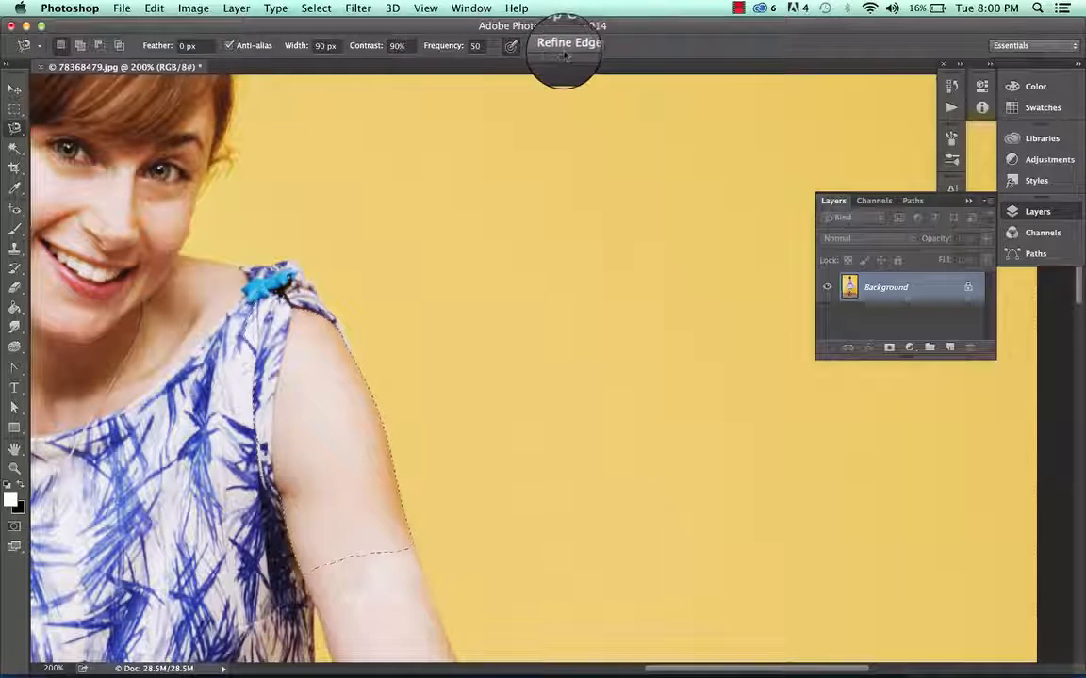
Refine the arm selection's edge using Smart Radius at 27.5 px, with Smooth at 47 and Feather at 14.8 px
{"action": "left_click", "coordinate": [510, 47]}
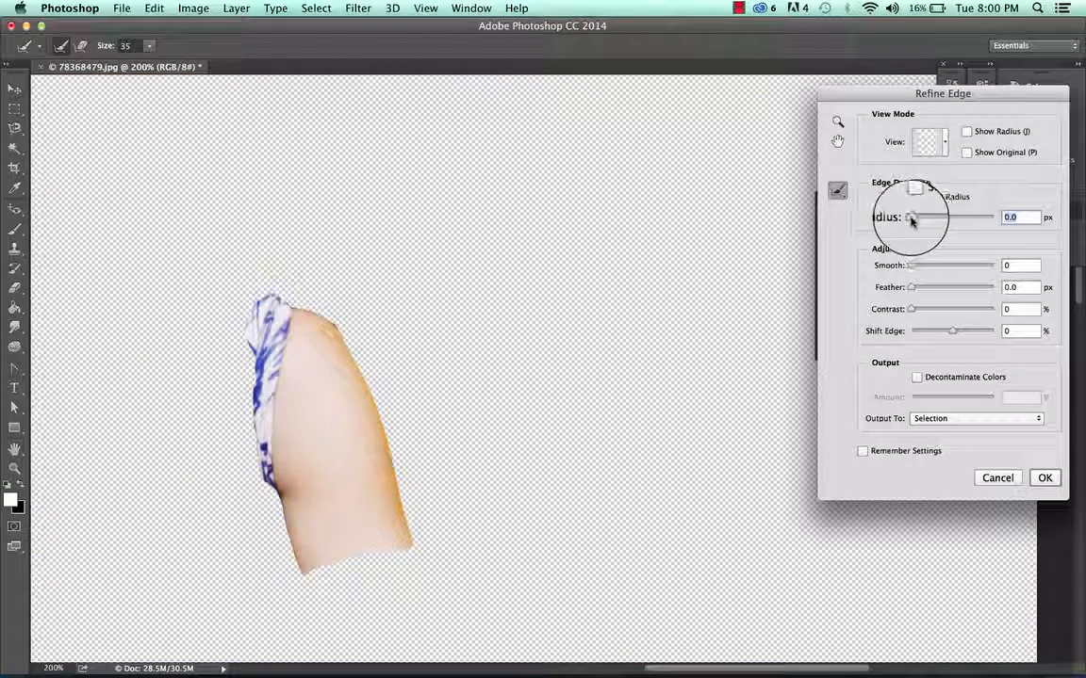
{"action": "mouse_move", "coordinate": [913, 218]}
{"action": "left_mouse_down"}
{"action": "mouse_move", "coordinate": [928, 218]}
{"action": "mouse_move", "coordinate": [924, 209]}
{"action": "left_mouse_up"}
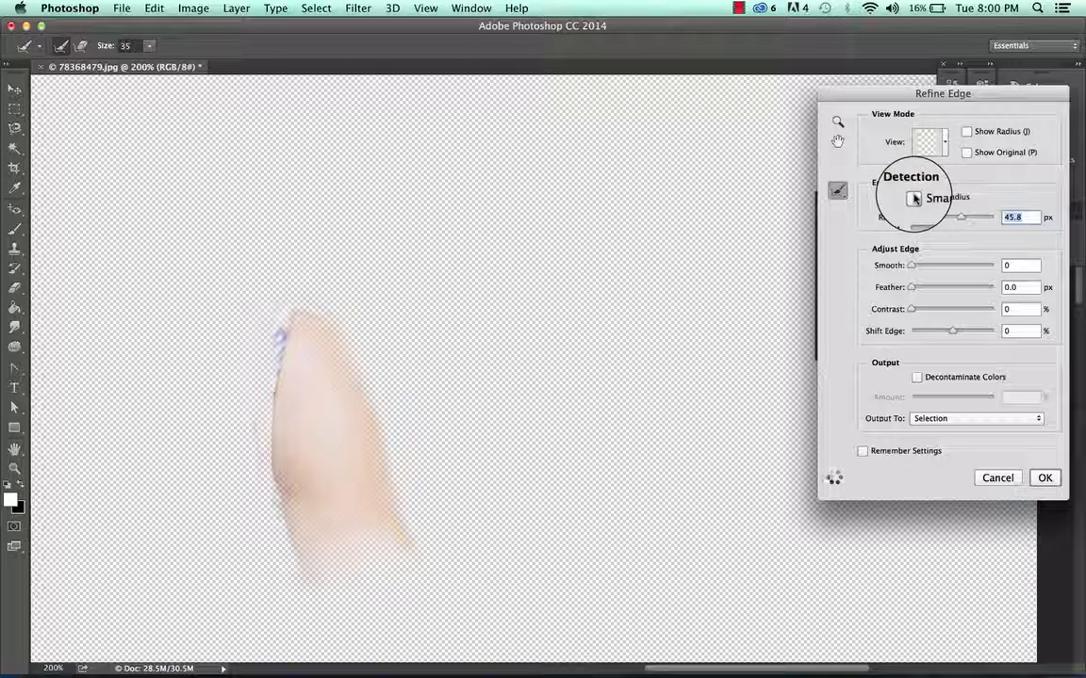
{"action": "left_click", "coordinate": [914, 199]}
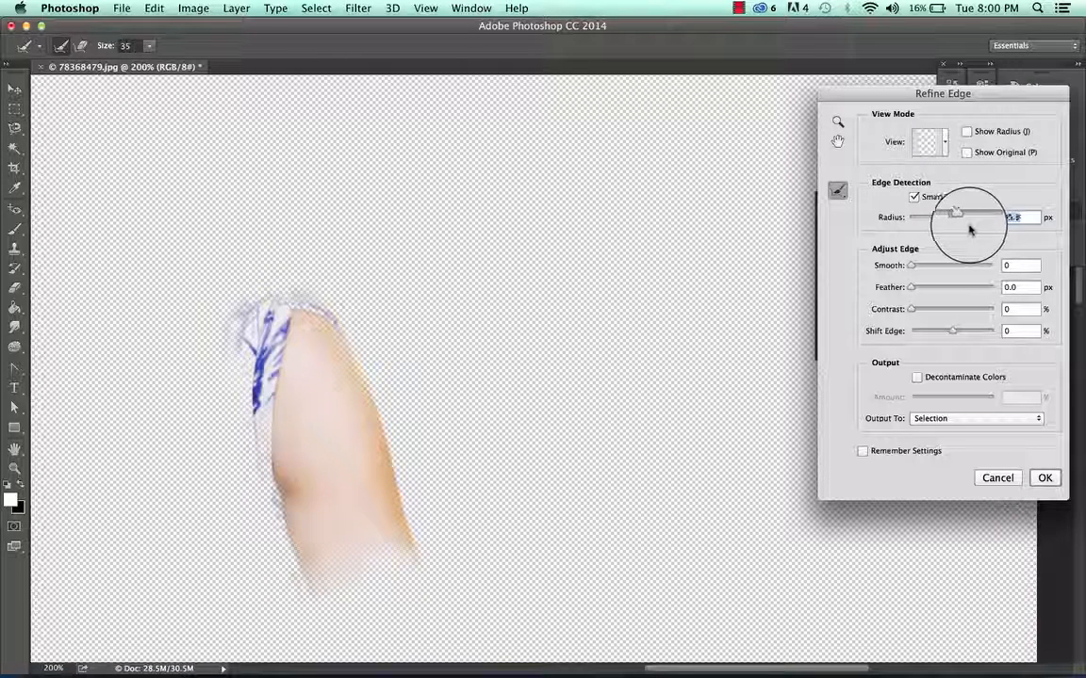
{"action": "left_click_drag", "start_coordinate": [964, 220], "coordinate": [937, 218]}
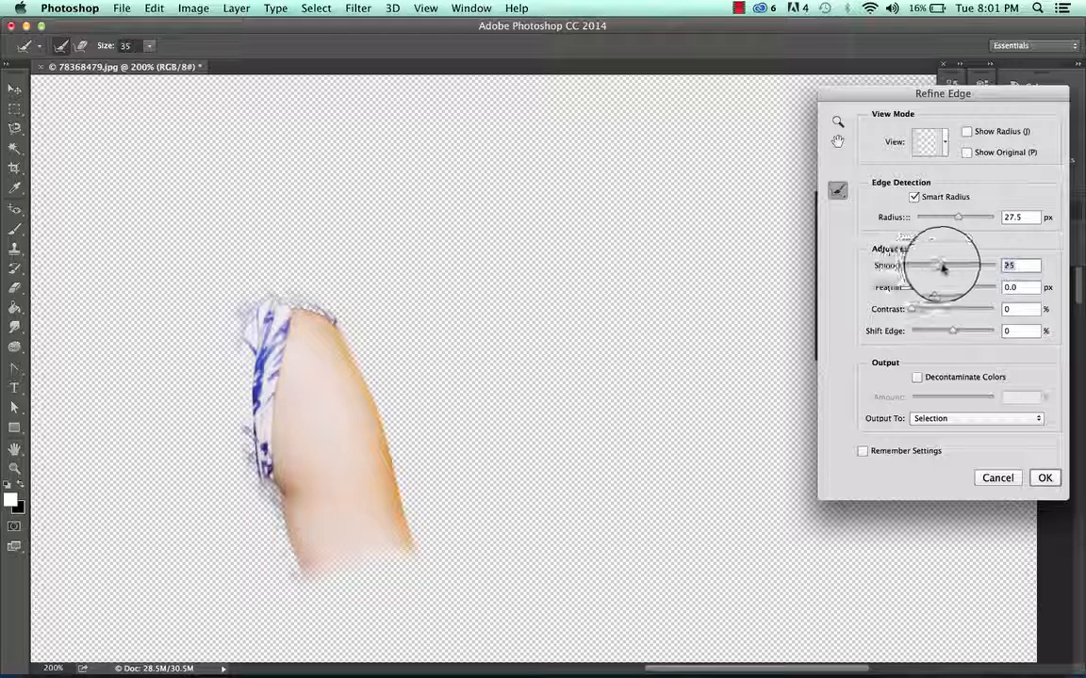
{"action": "left_click_drag", "start_coordinate": [949, 266], "coordinate": [925, 269]}
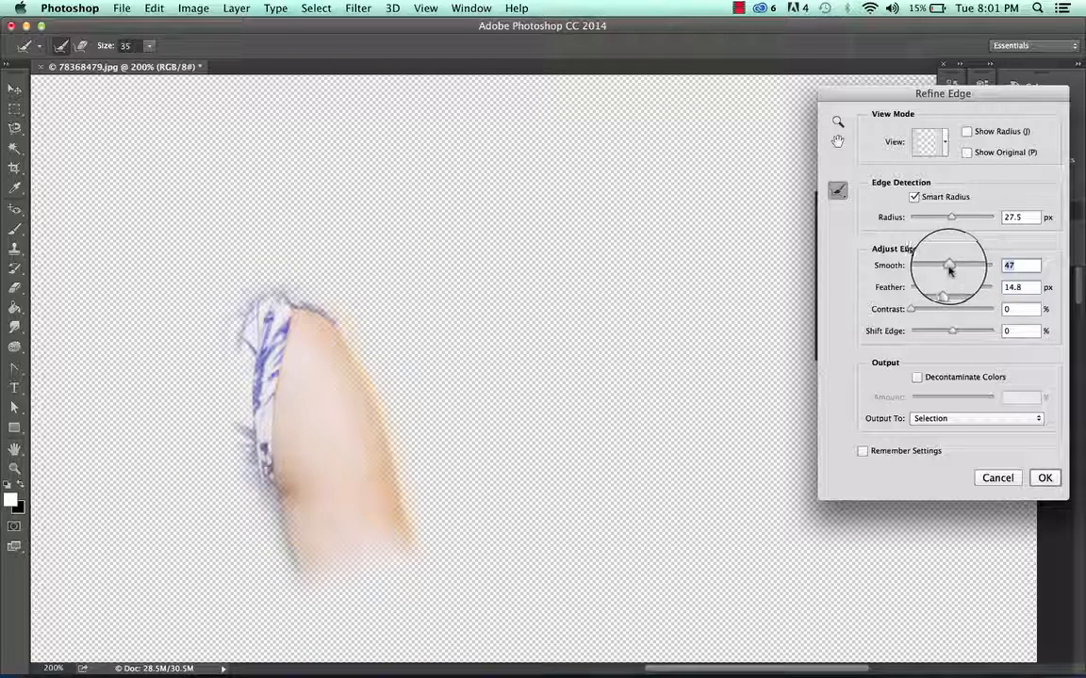
Turn off Smart Radius, reset Radius and Smooth to 0, and apply the refinement with 28% Contrast and -73% Shift Edge
{"action": "left_click_drag", "start_coordinate": [951, 218], "coordinate": [911, 219]}
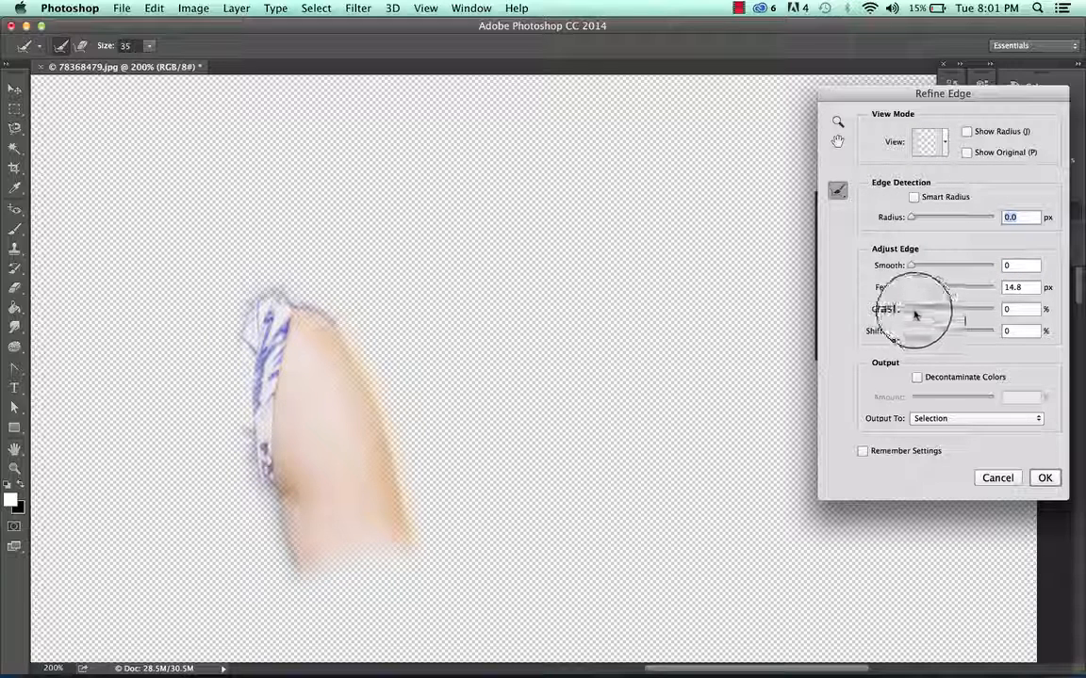
{"action": "left_click_drag", "start_coordinate": [950, 311], "coordinate": [951, 310]}
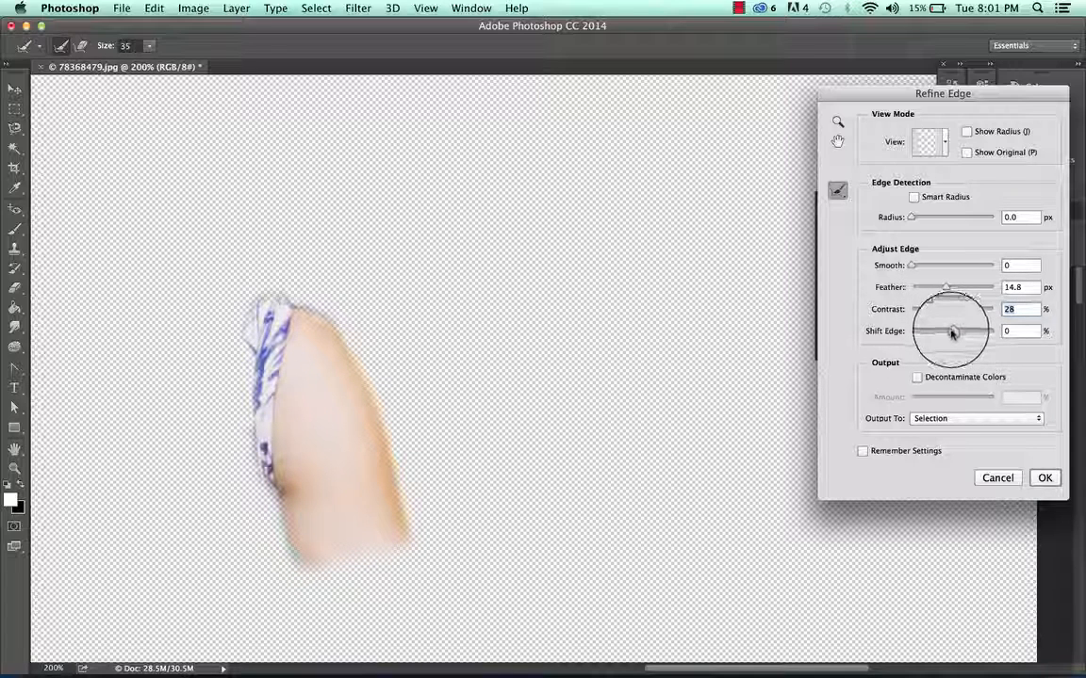
{"action": "left_click_drag", "start_coordinate": [952, 331], "coordinate": [923, 331]}
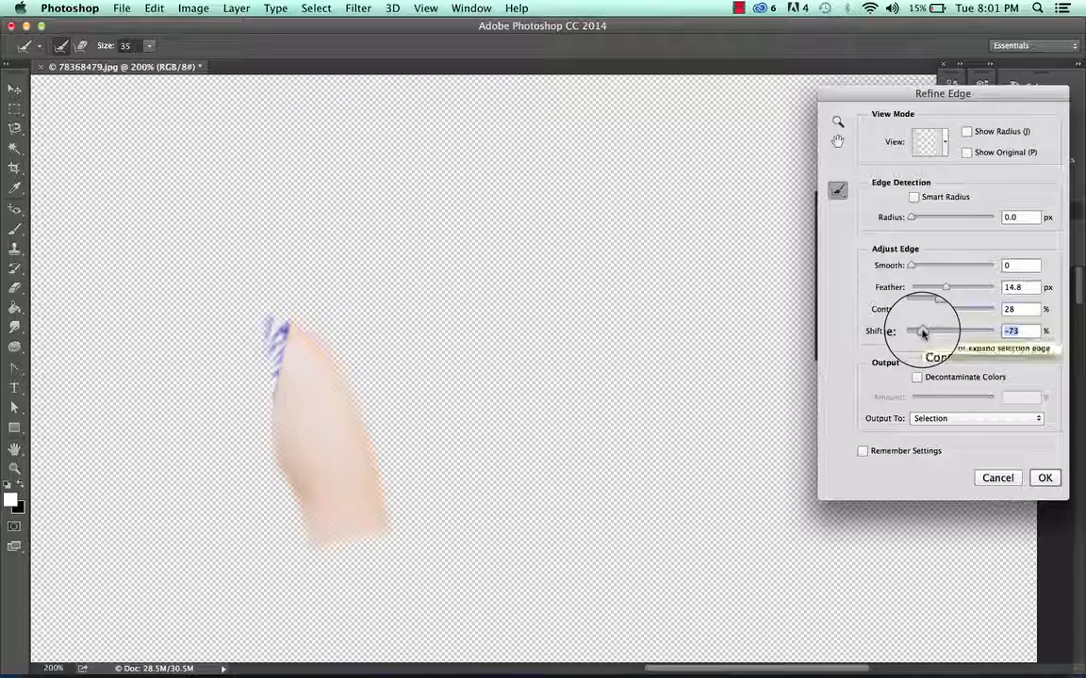
{"action": "left_click", "coordinate": [1044, 477]}
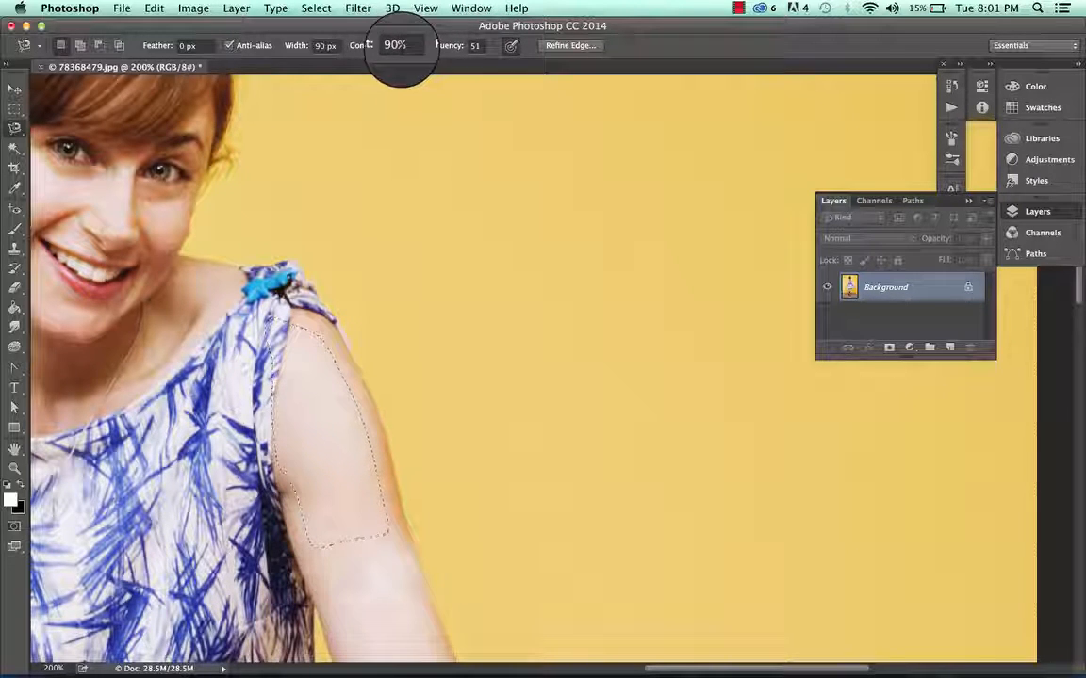
Set the Magnetic Lasso contrast to 10% and the width to 10 px, and open the frequency value for editing
{"action": "left_click", "coordinate": [394, 46]}
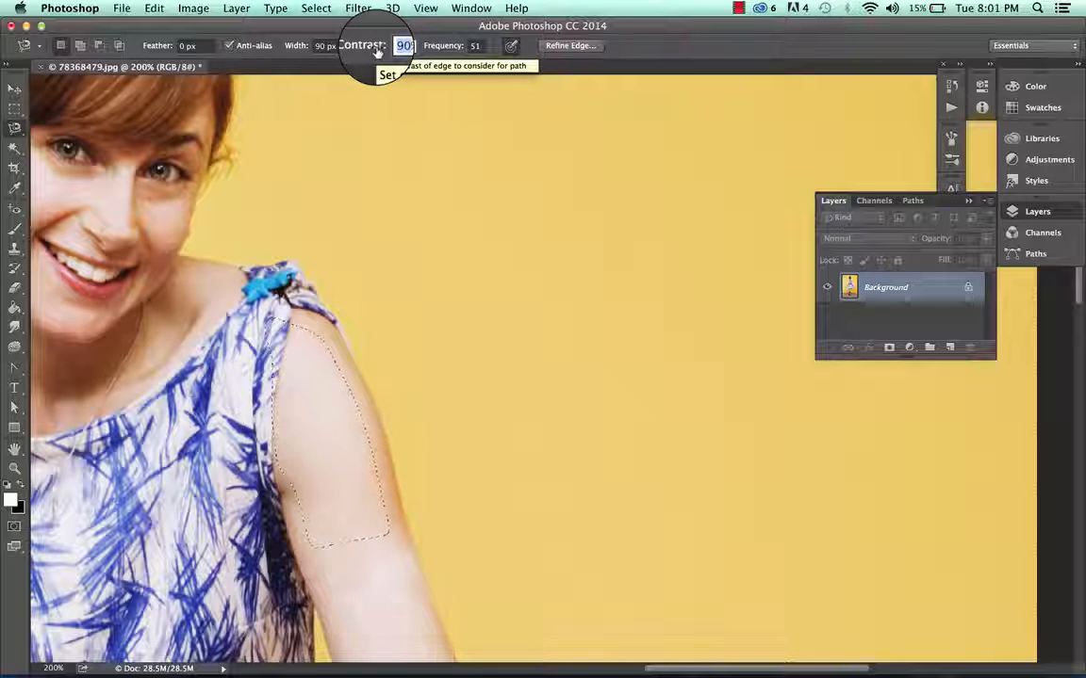
{"action": "type", "text": "10"}
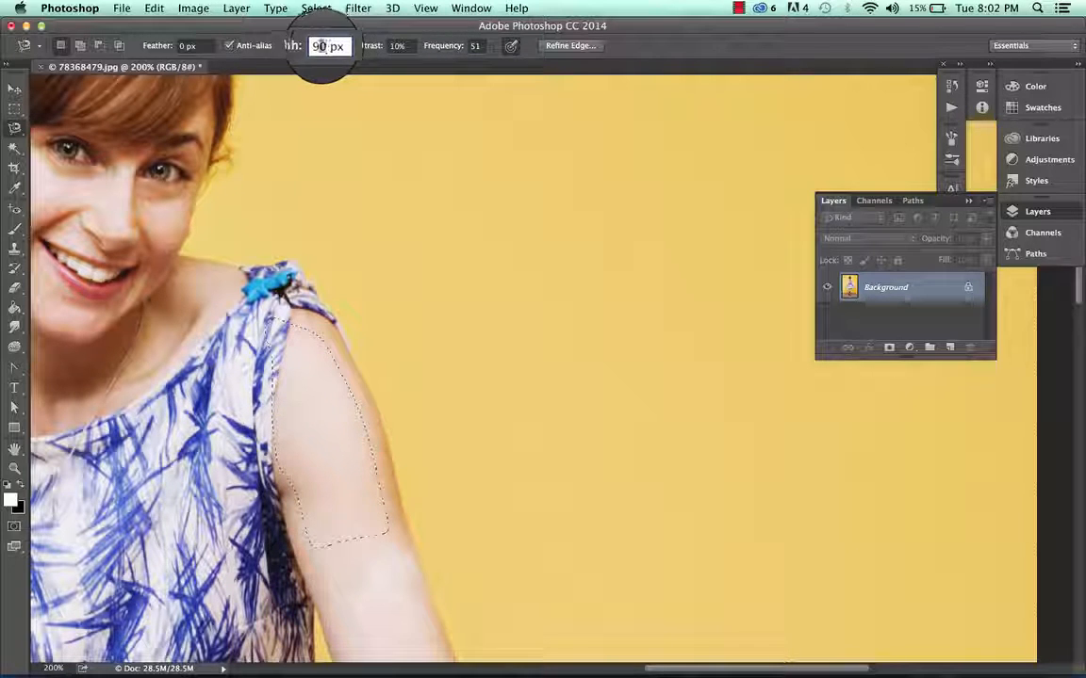
{"action": "left_click", "coordinate": [299, 49]}
{"action": "type", "text": "10"}
{"action": "key", "text": "Return"}
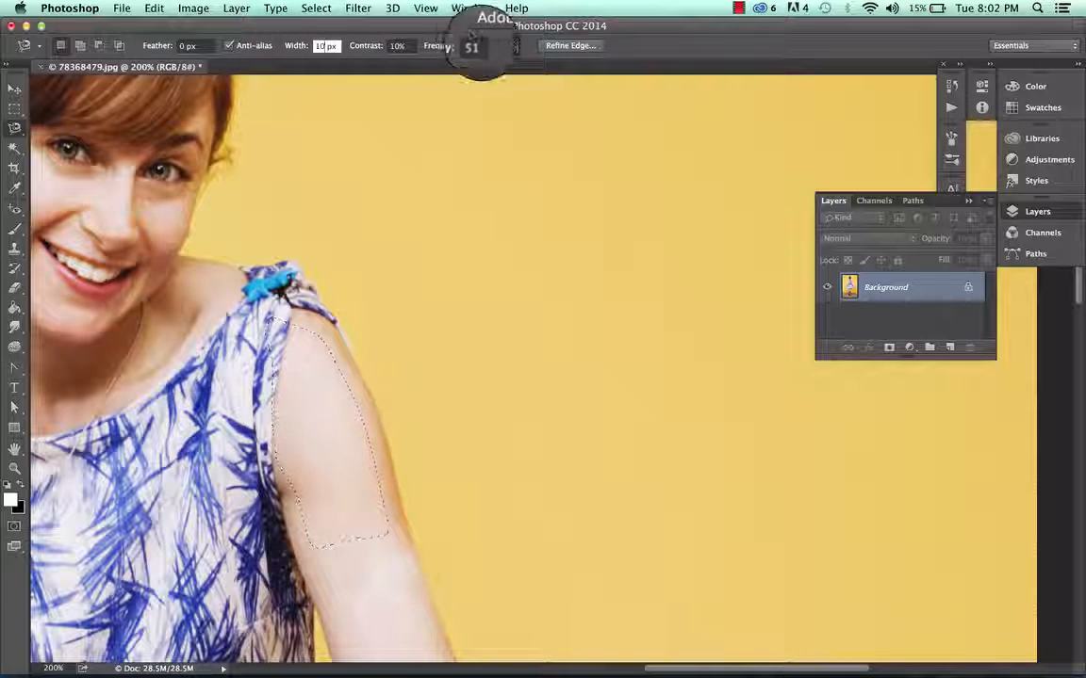
{"action": "left_click", "coordinate": [474, 47]}
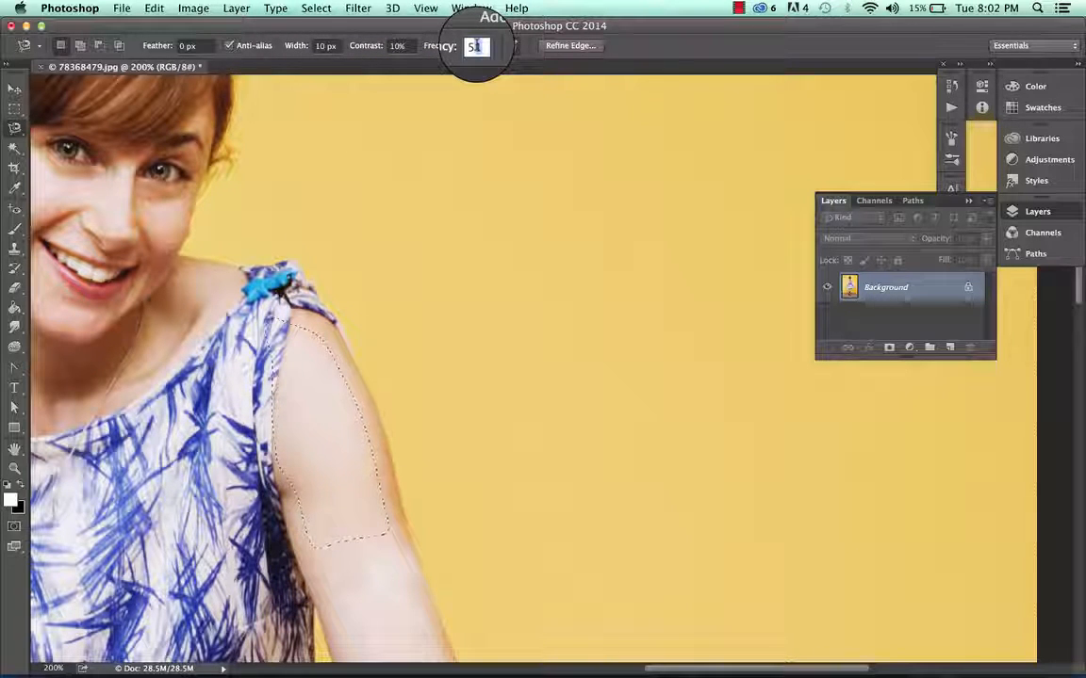